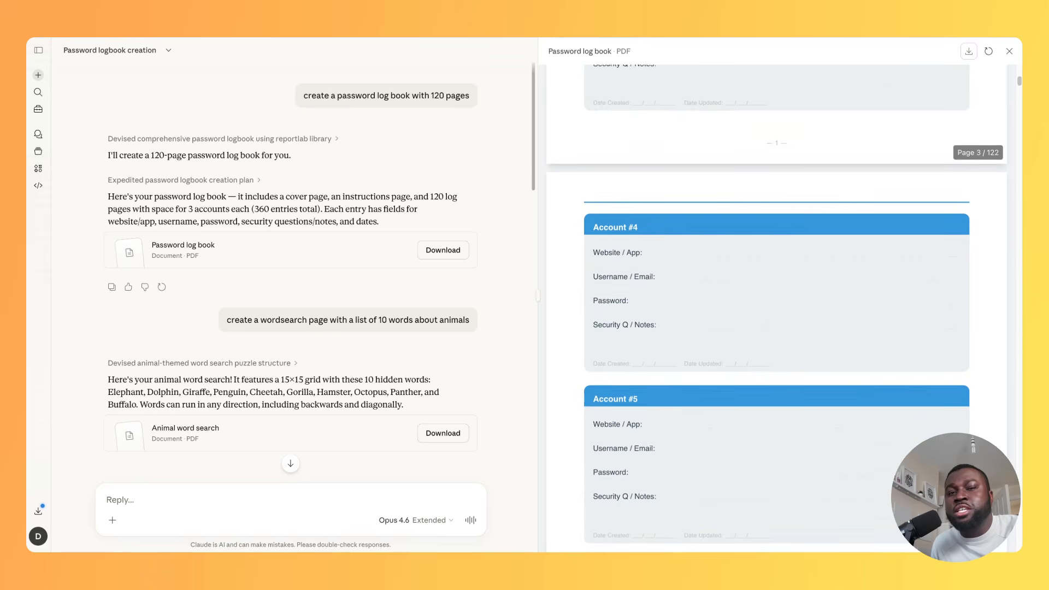
# Step: Look over the account entry pages in the password log book PDF preview
pyautogui.scroll(-2, 775, 308)
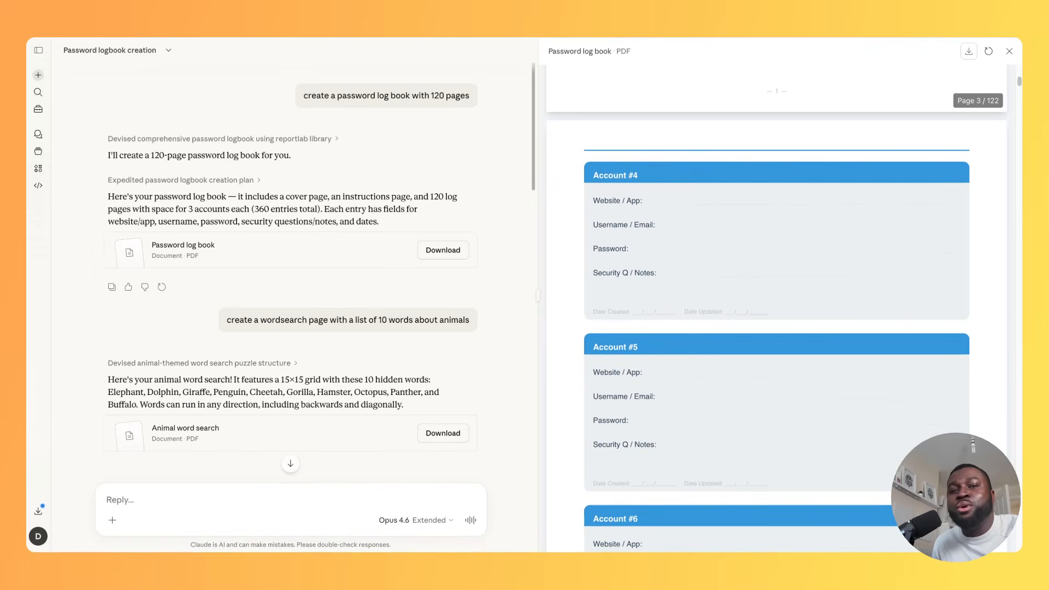
pyautogui.scroll(-1, 775, 308)
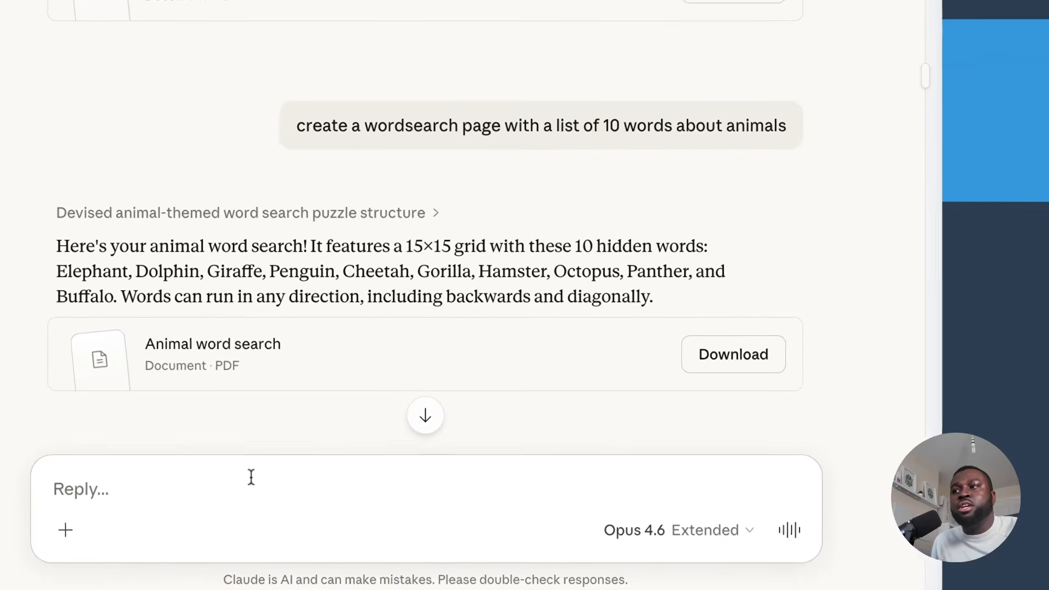
# Step: Check the model and Extended thinking options available for the reply
pyautogui.click(187, 480)
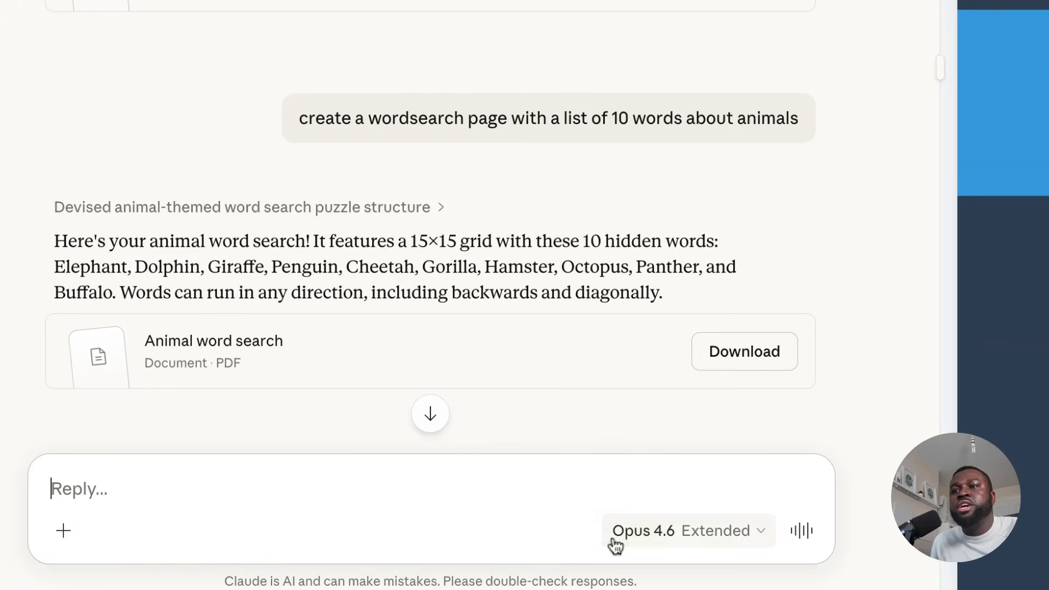
pyautogui.click(633, 543)
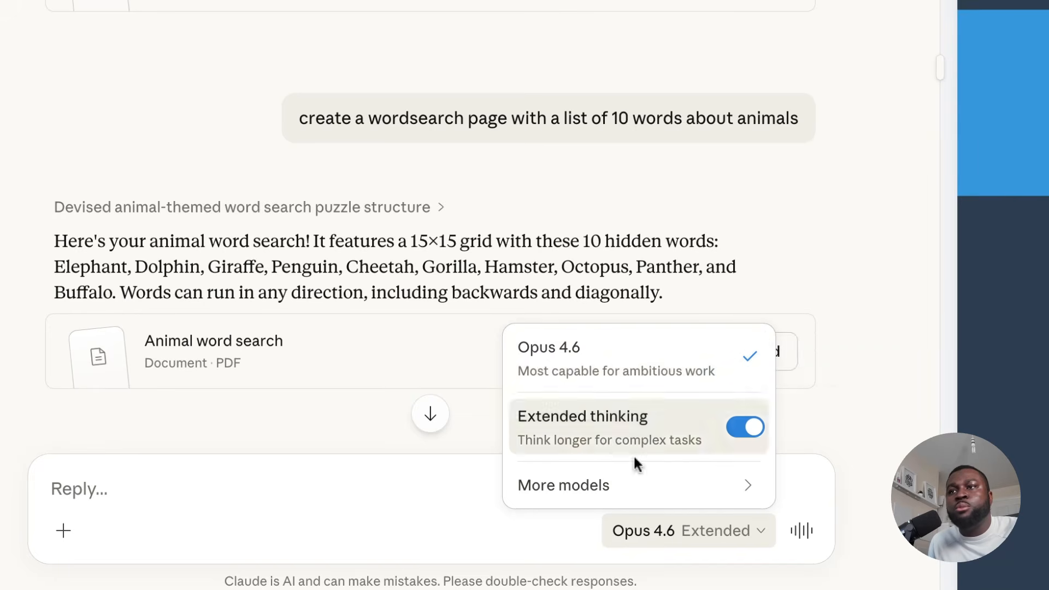
pyautogui.moveTo(636, 485)
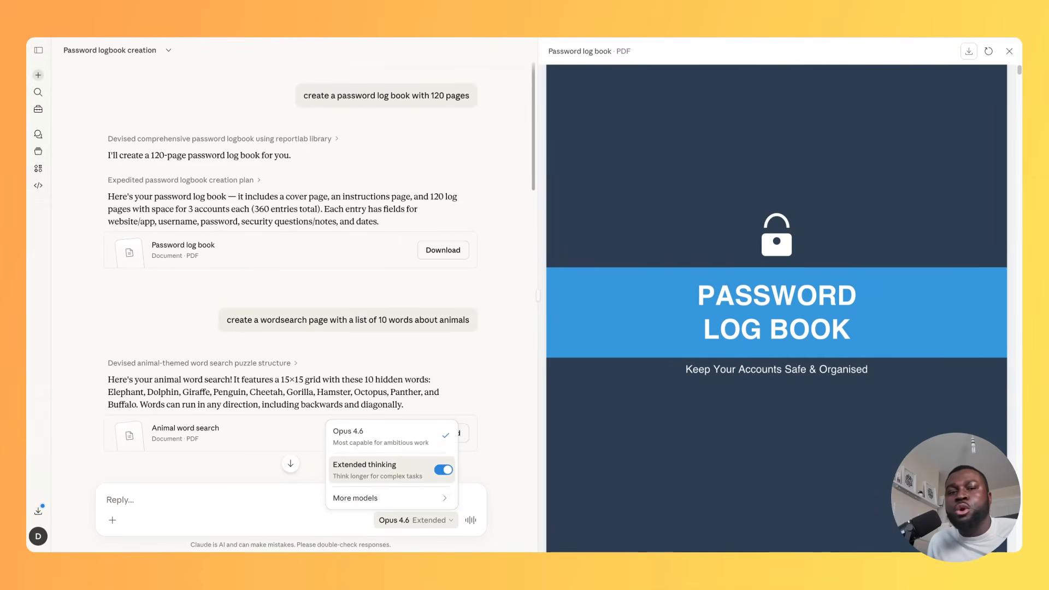
pyautogui.click(315, 495)
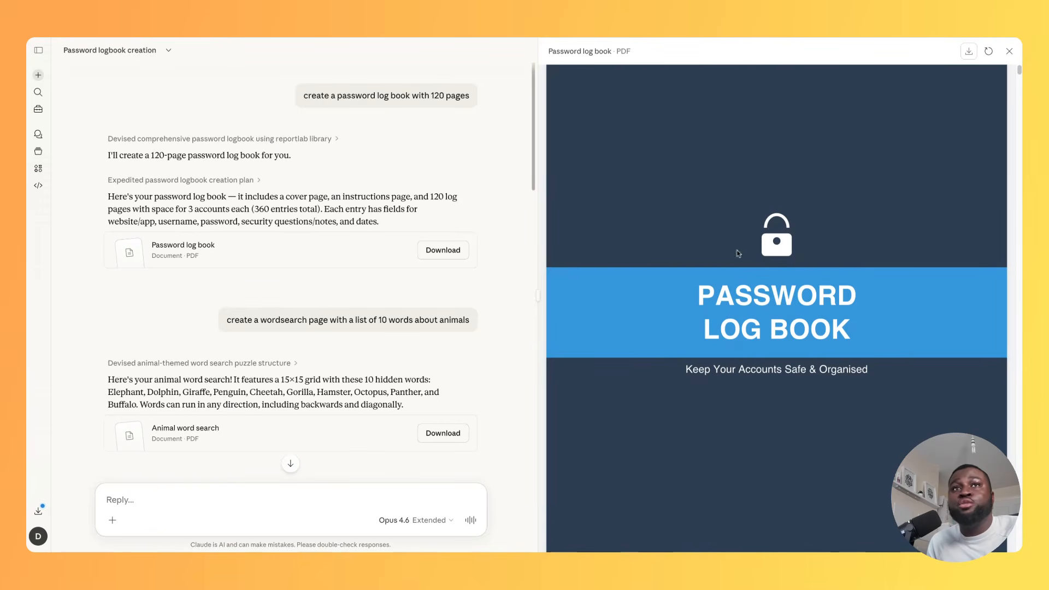
# Step: Review the password log book PDF from its cover through the instructions page to the first account entries
pyautogui.scroll(-1, 784, 276)
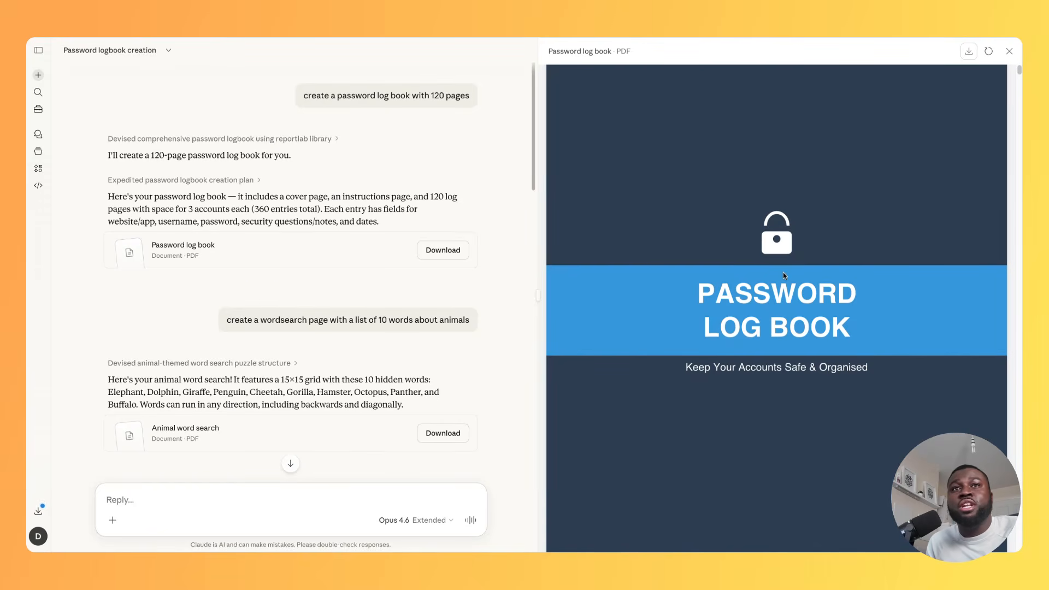
pyautogui.scroll(-5, 782, 272)
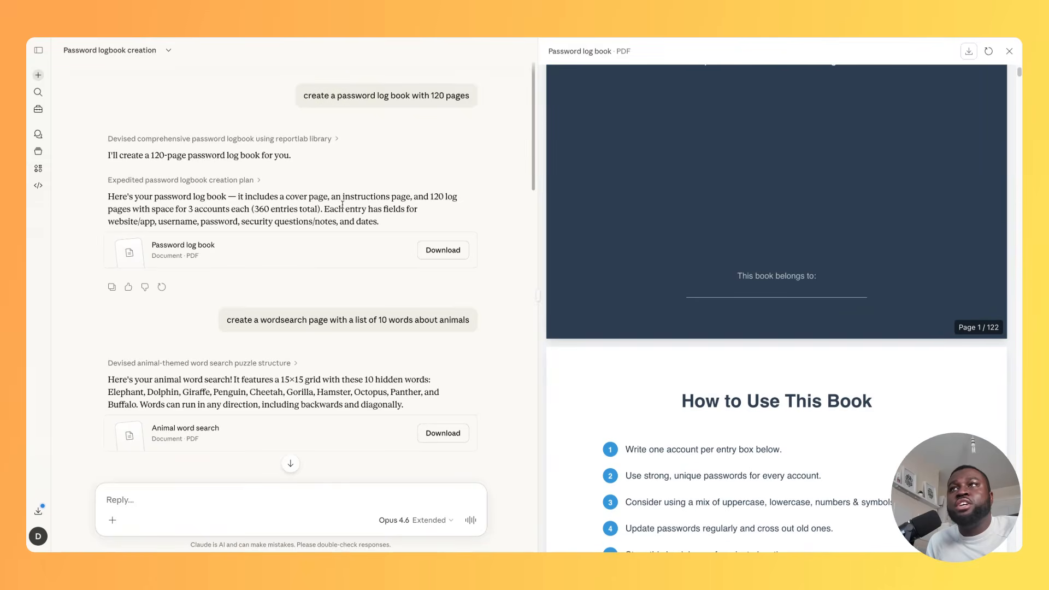
pyautogui.scroll(-5, 656, 213)
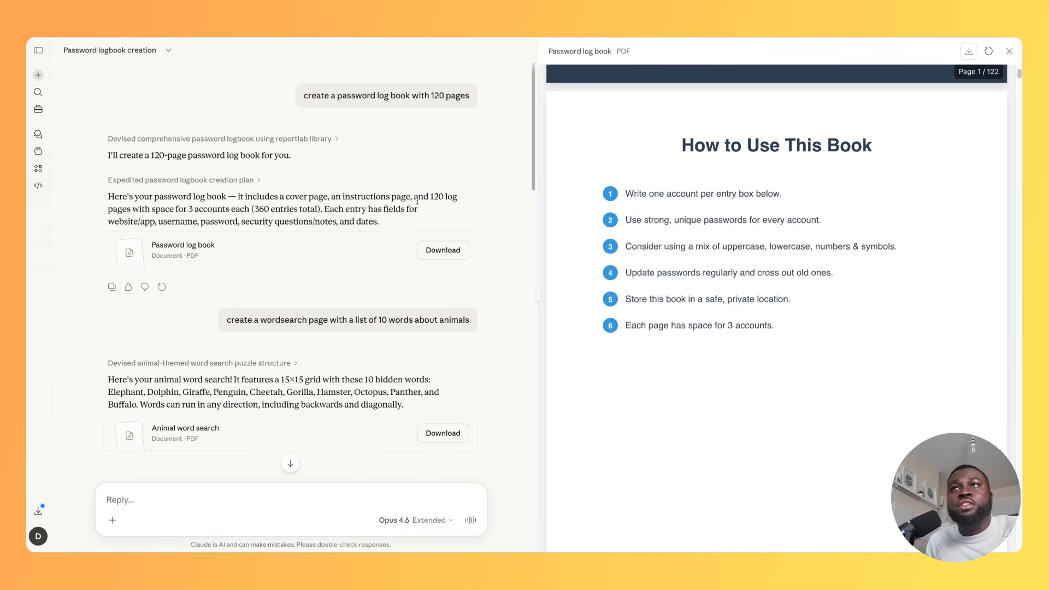
pyautogui.scroll(-10, 627, 283)
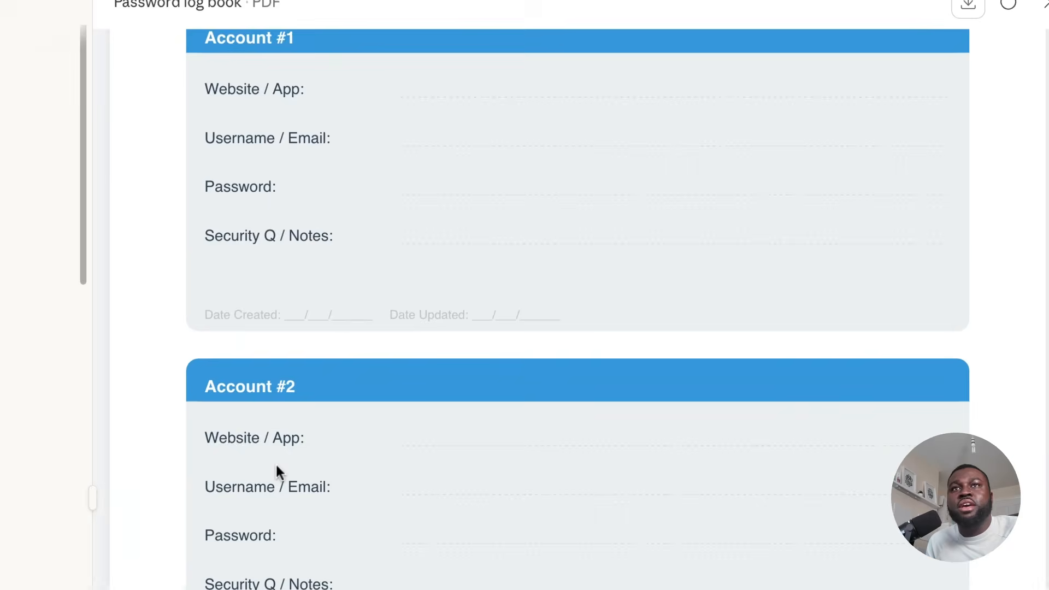
pyautogui.scroll(3, 483, 358)
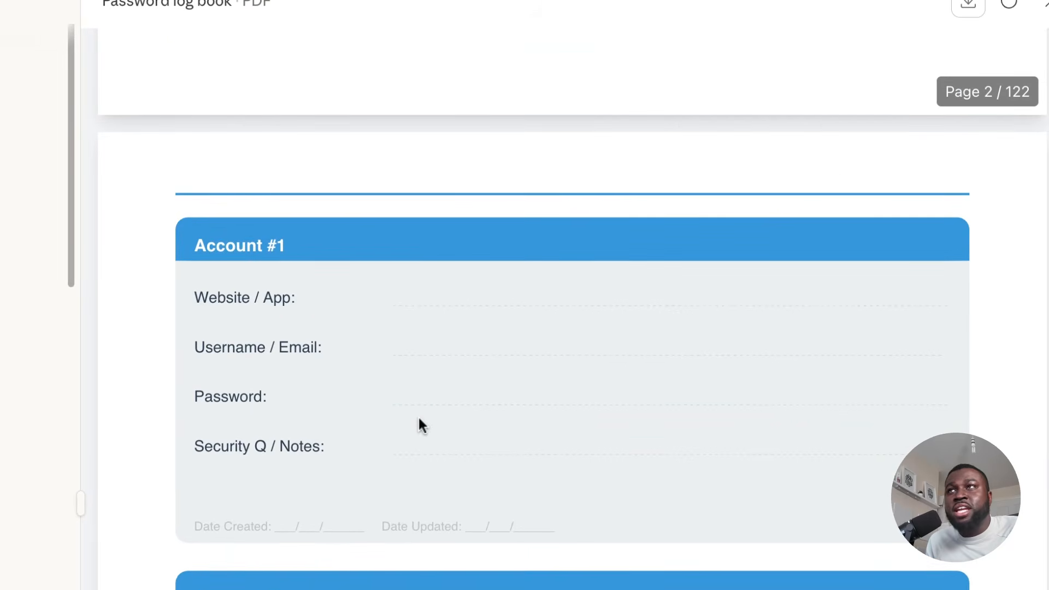
pyautogui.scroll(-2, 419, 431)
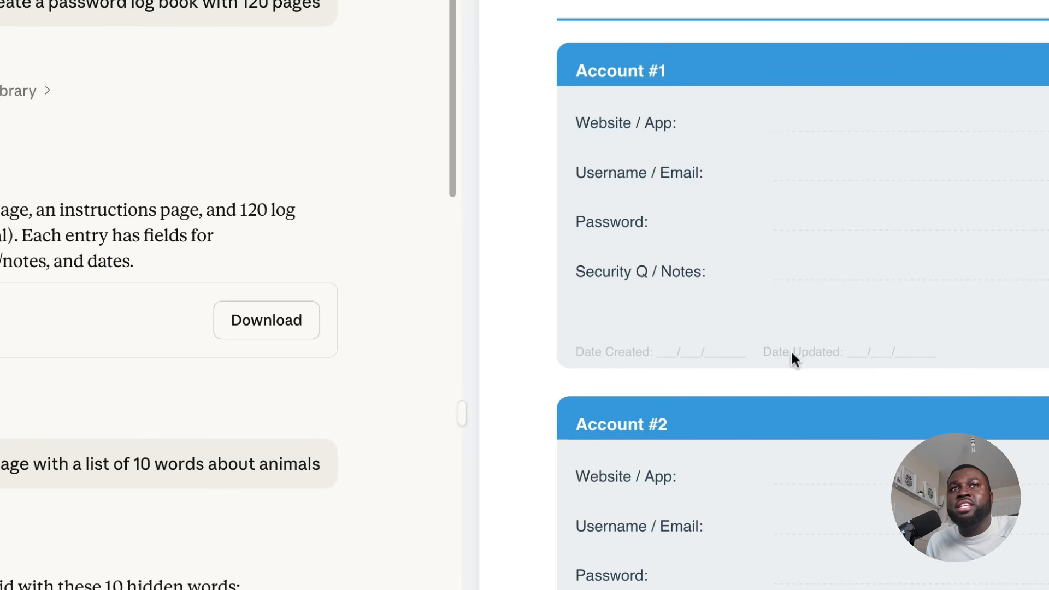
pyautogui.moveTo(268, 2)
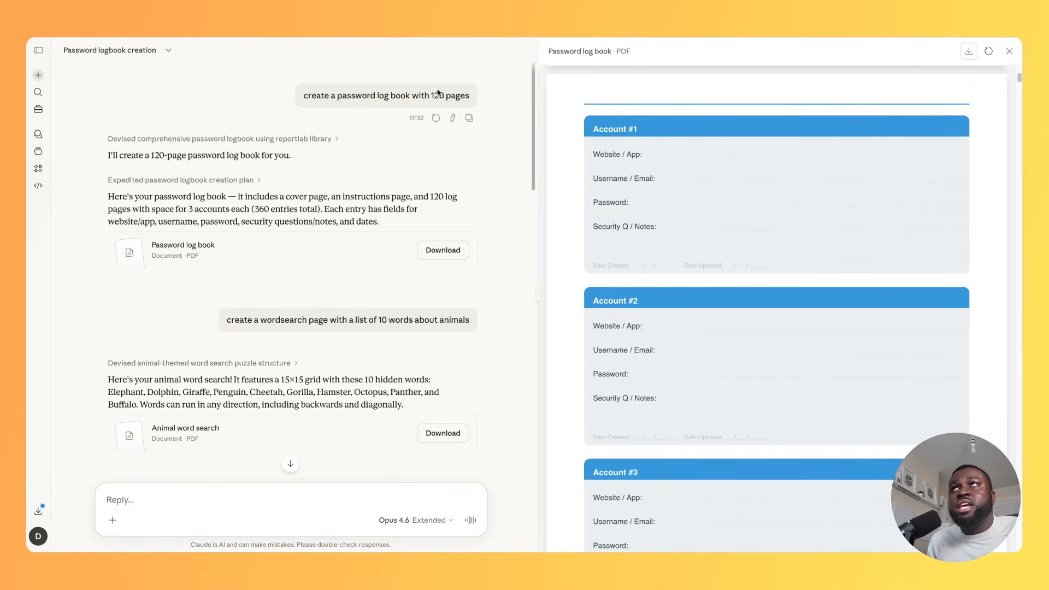
# Step: Switch to the browser's "(anonymous)" password log PDF and examine its entry pages for comparison
pyautogui.click(296, 38)
pyautogui.click(349, 39)
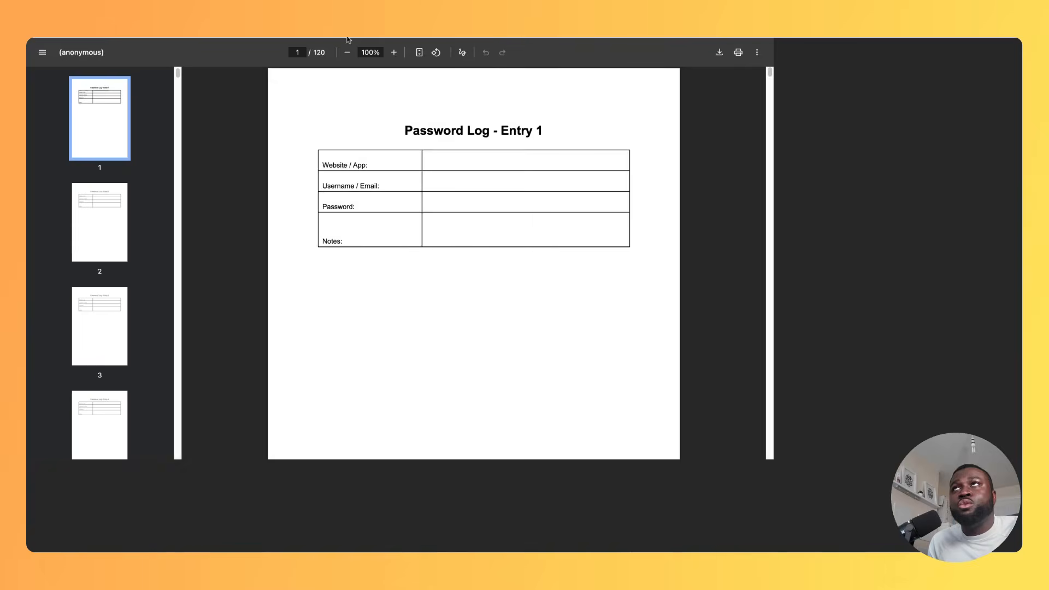
pyautogui.scroll(-10, 515, 261)
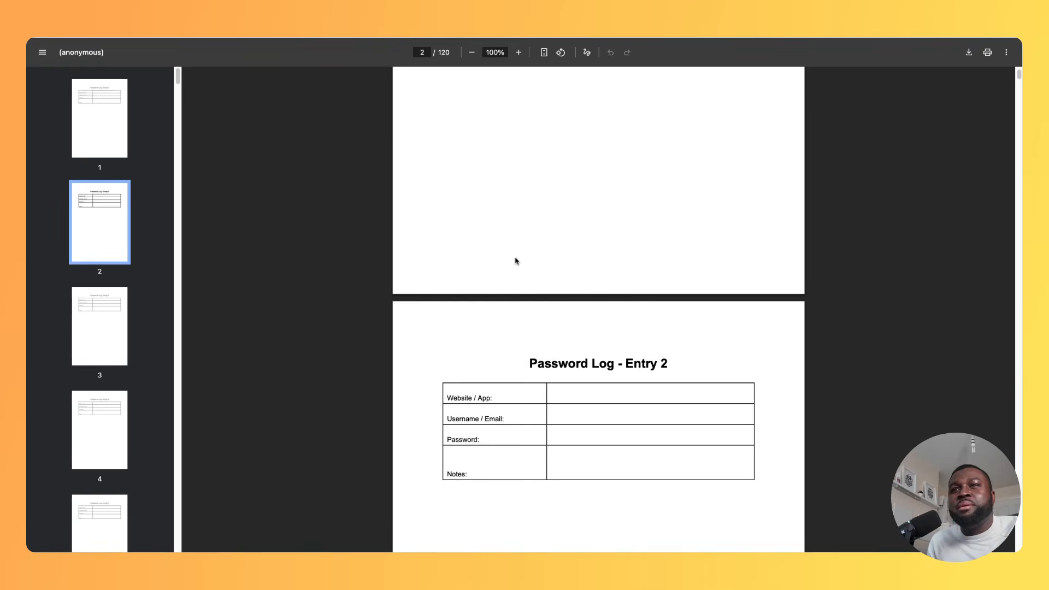
pyautogui.scroll(-2, 517, 163)
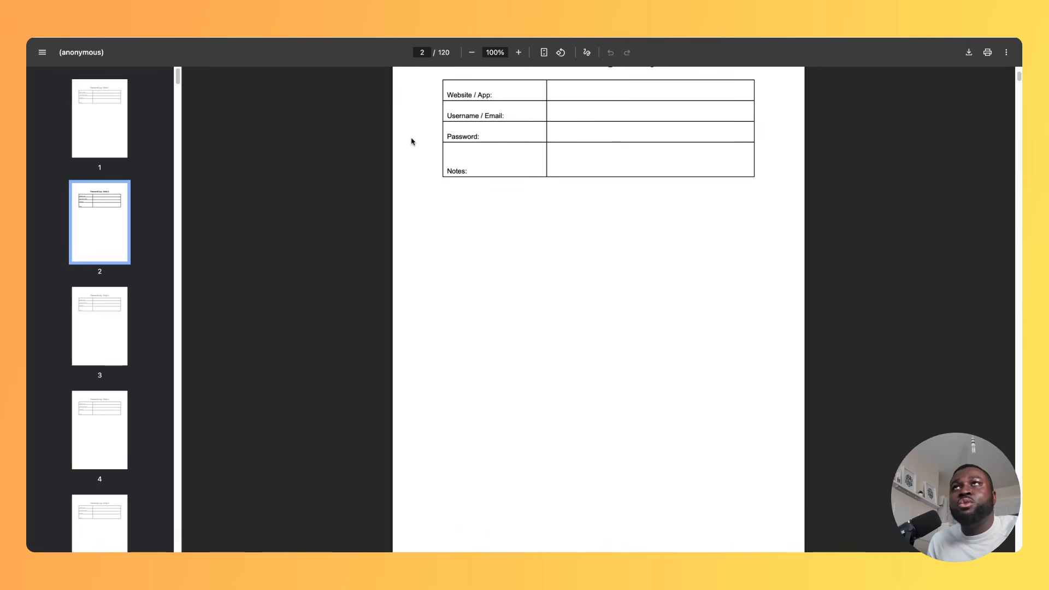
pyautogui.scroll(-7, 410, 140)
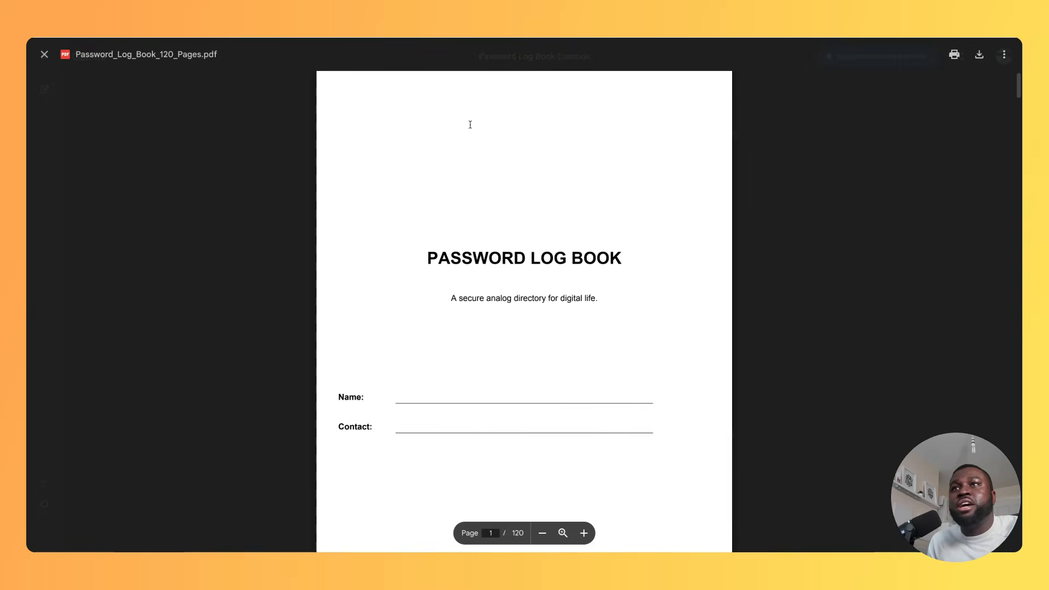
# Step: Examine Password_Log_Book_120_Pages.pdf from its cover page to the Section A entry pages
pyautogui.scroll(-5, 298, 254)
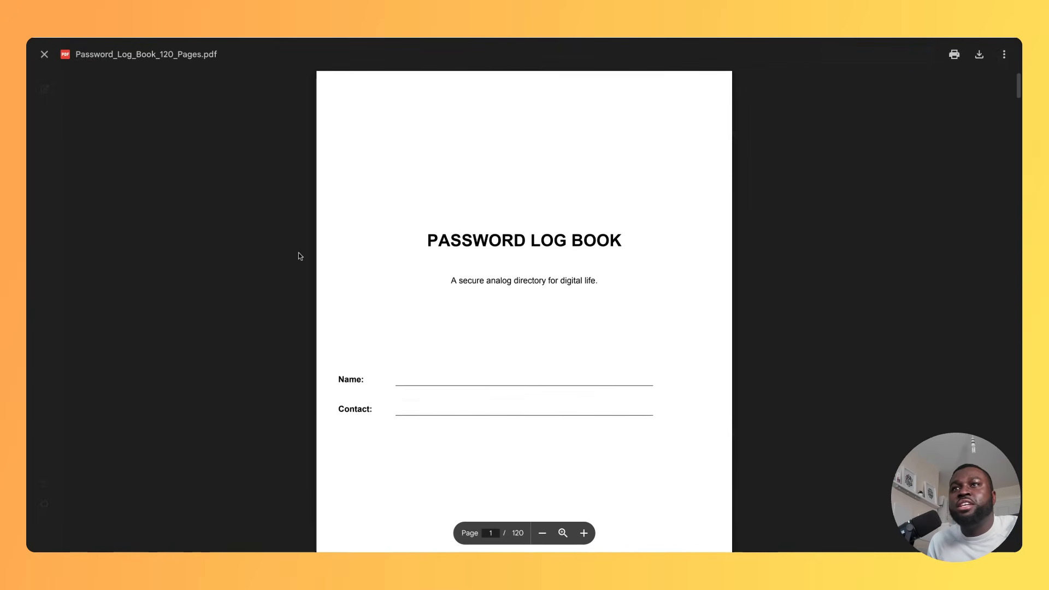
pyautogui.scroll(-5, 298, 252)
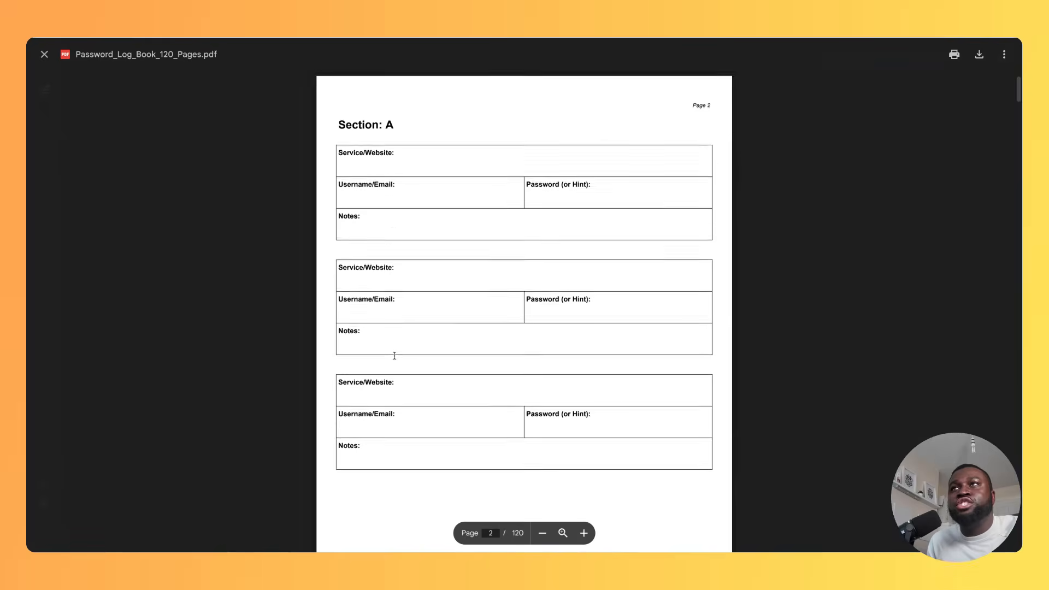
pyautogui.scroll(-1, 393, 355)
pyautogui.scroll(-5, 394, 355)
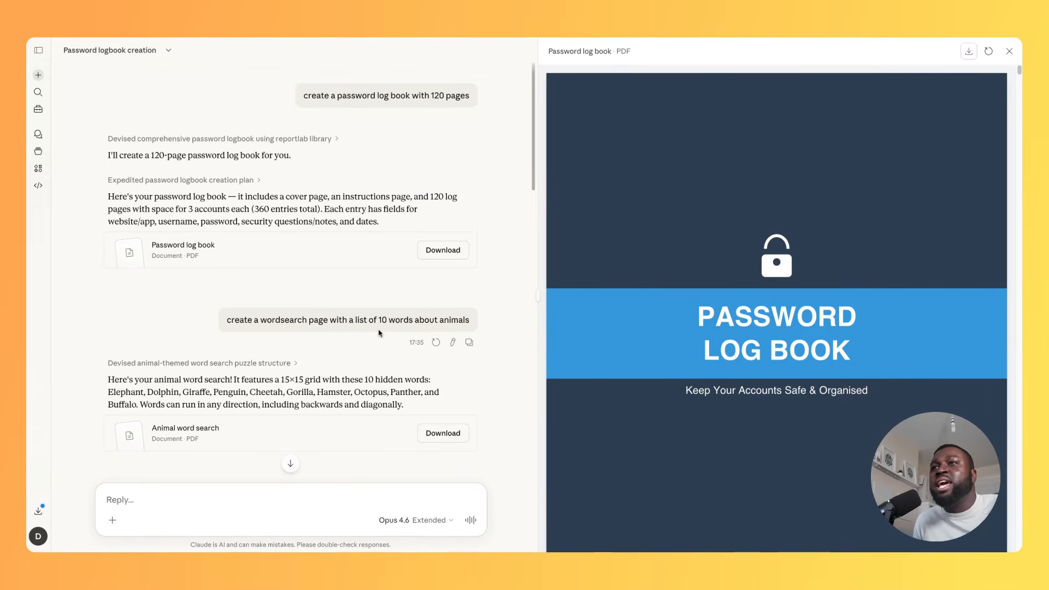
# Step: Open the Animal word search PDF from the chat and review its letter grid and list of words to find
pyautogui.scroll(-1, 371, 355)
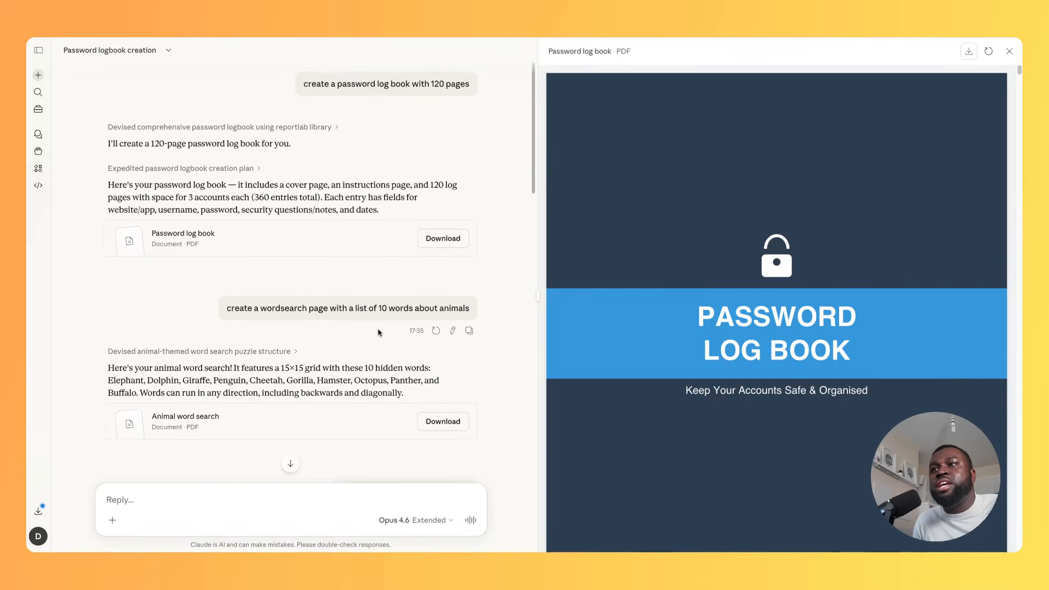
pyautogui.click(354, 411)
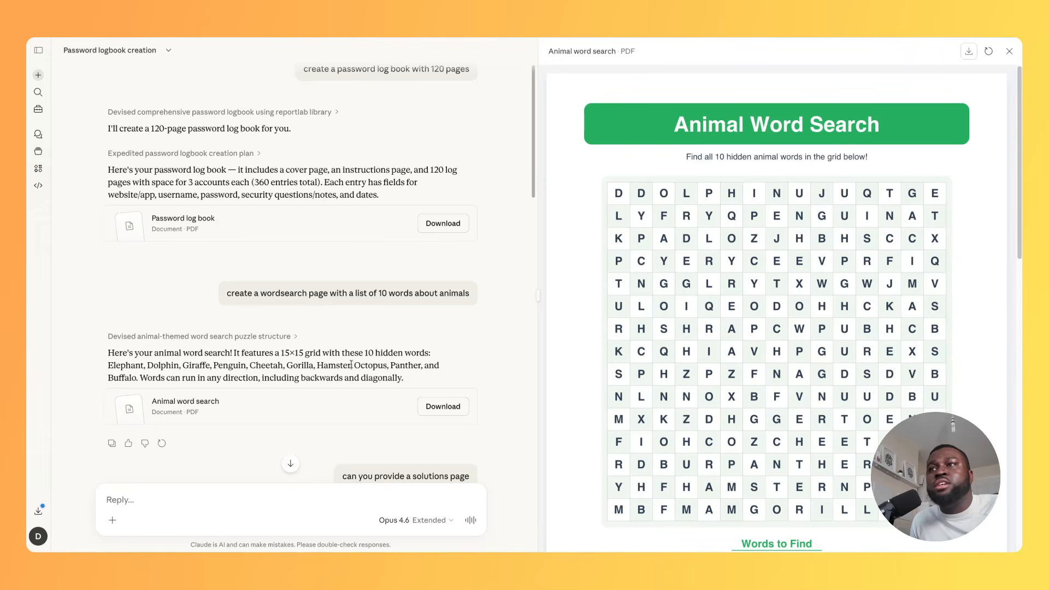
pyautogui.scroll(-5, 626, 371)
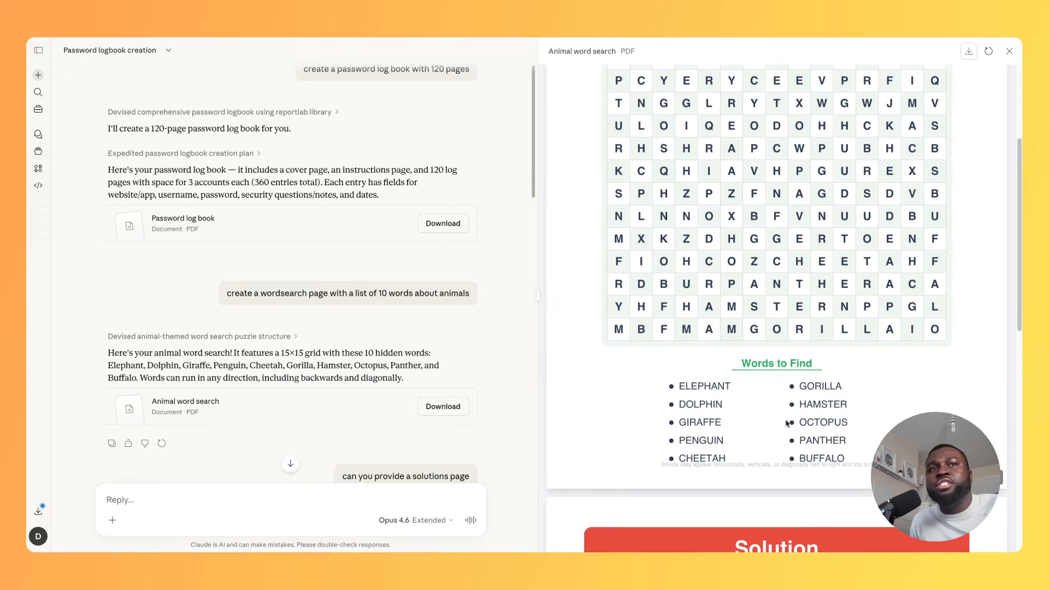
pyautogui.scroll(1, 784, 359)
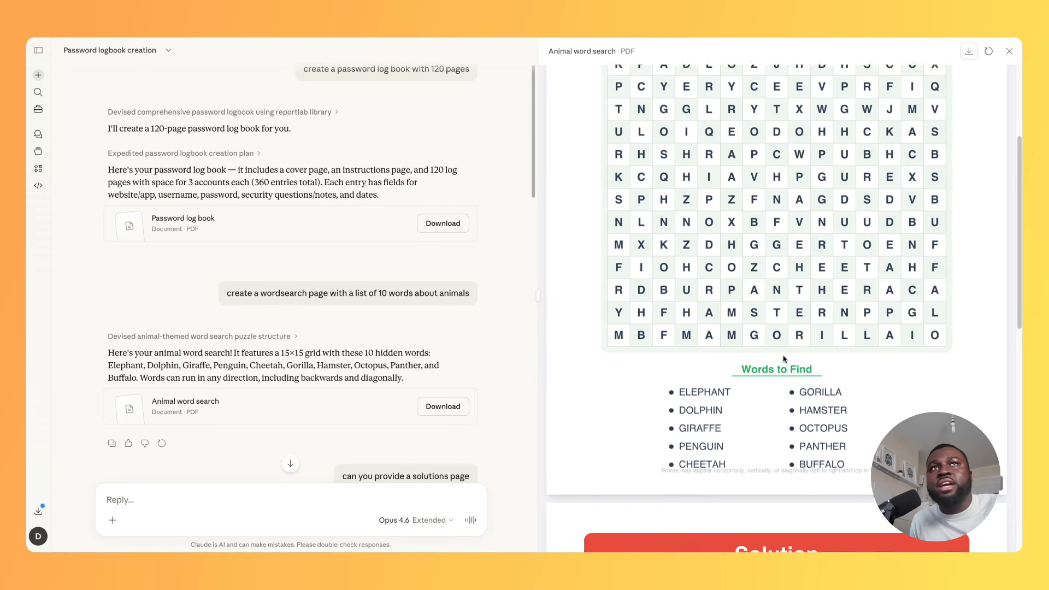
pyautogui.scroll(4, 784, 358)
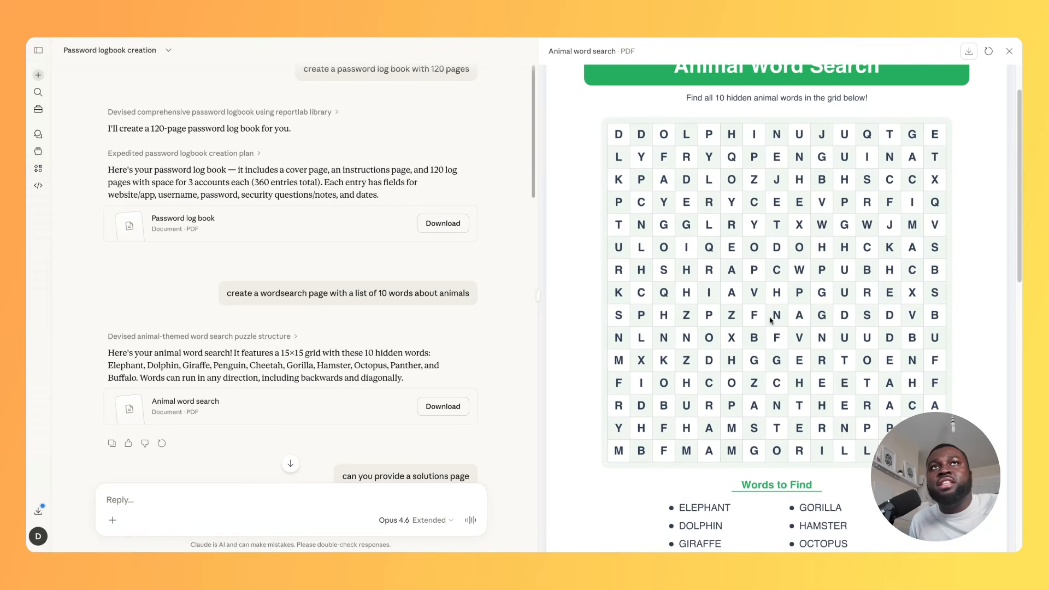
pyautogui.scroll(2, 770, 319)
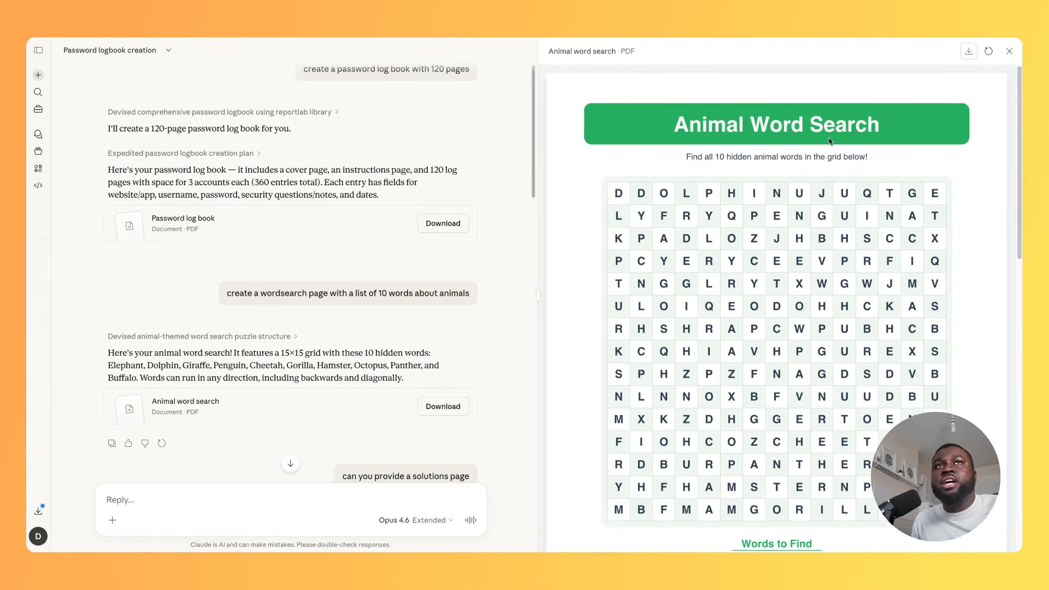
pyautogui.scroll(-2, 856, 240)
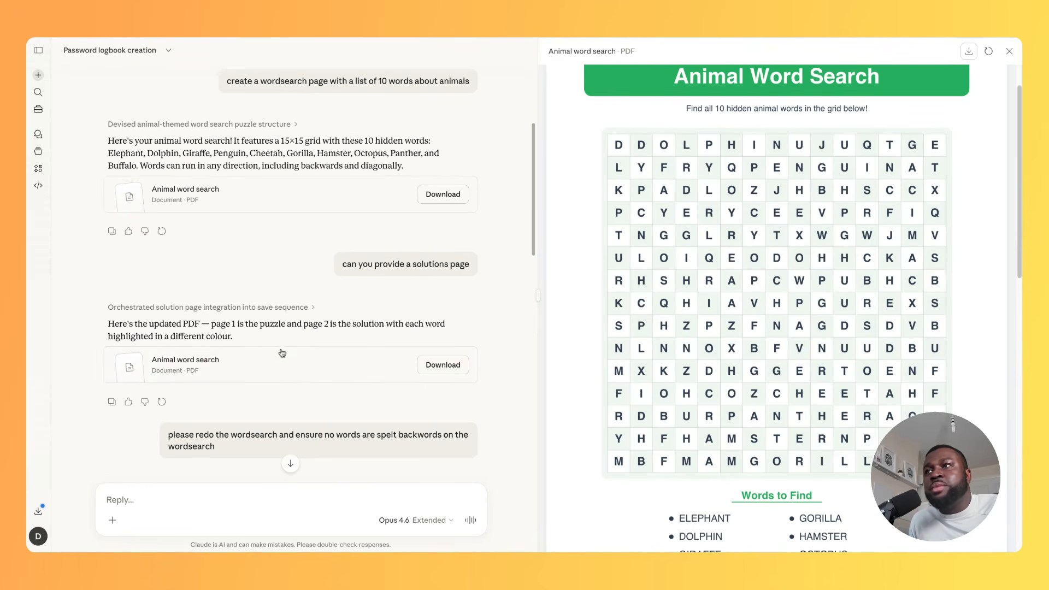
# Step: Examine the word search's solution page, including the highlighted words and the answer key
pyautogui.scroll(-10, 663, 333)
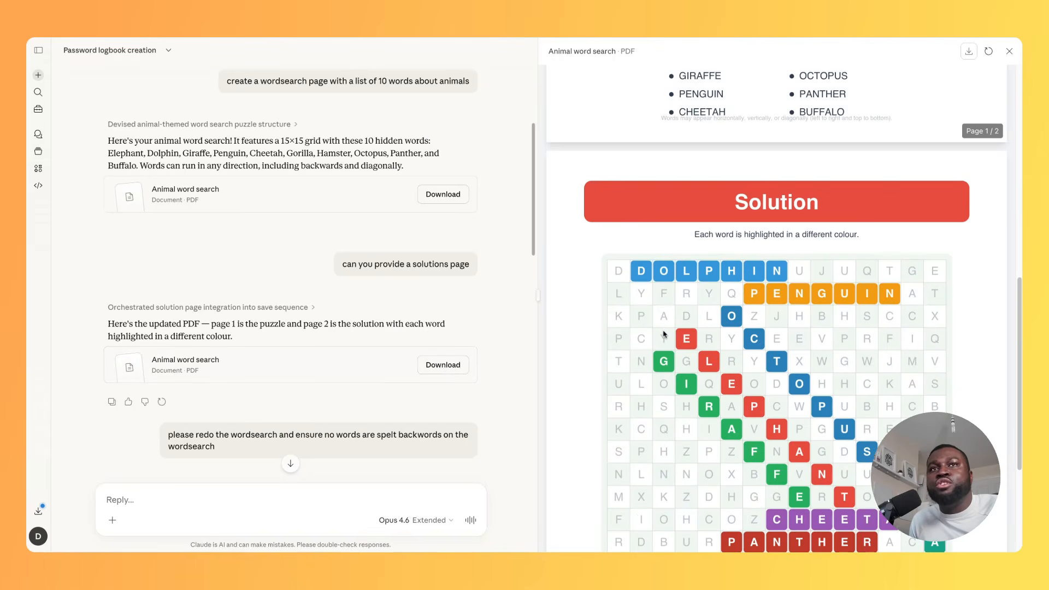
pyautogui.scroll(-1, 656, 334)
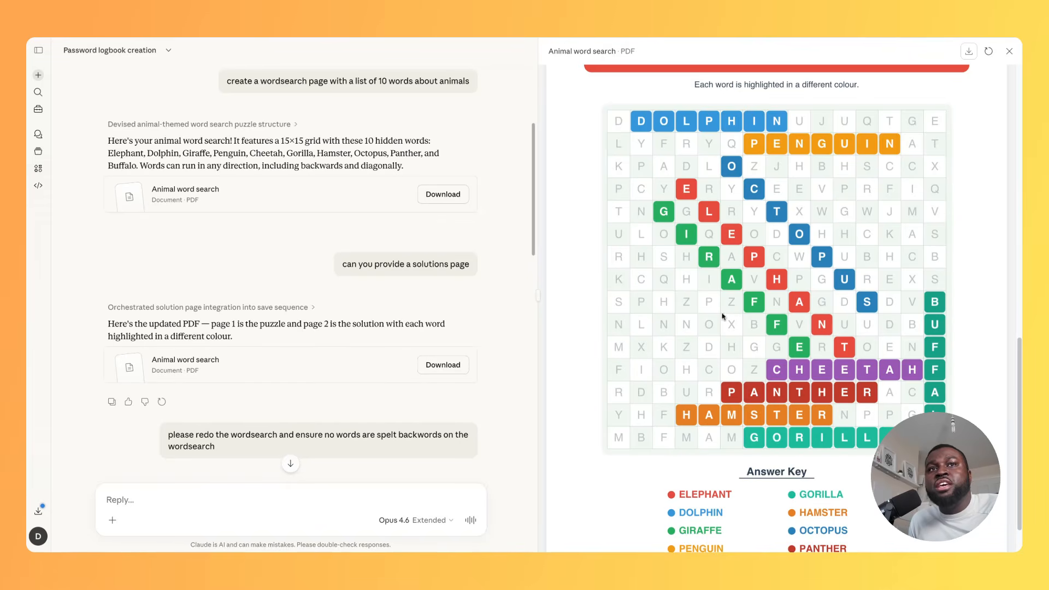
pyautogui.scroll(-1, 797, 354)
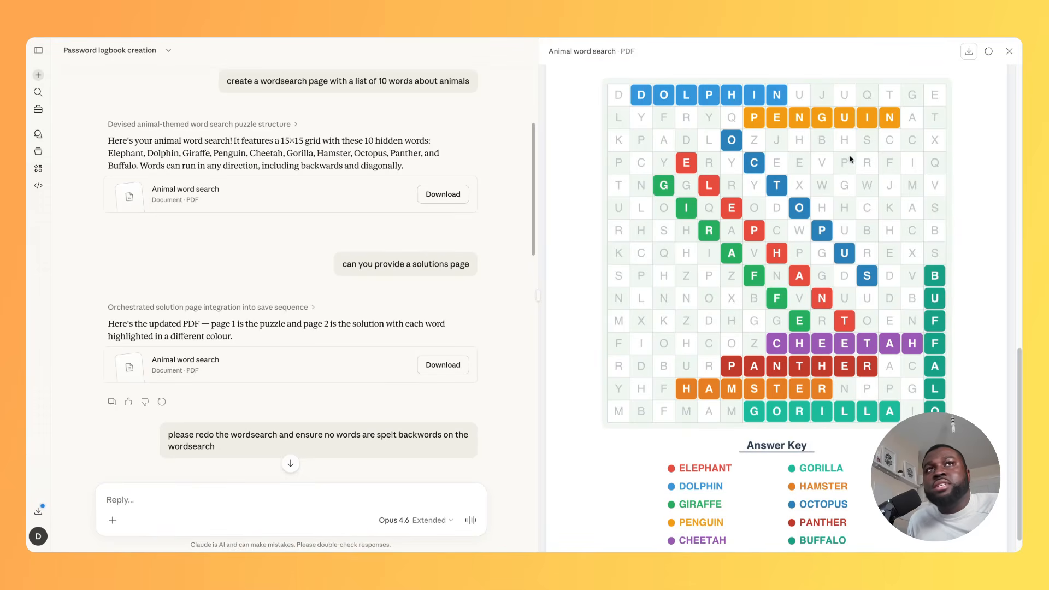
# Step: Open the black-and-white Puzzle book PDF from the chat and review its cover page
pyautogui.scroll(-2, 424, 294)
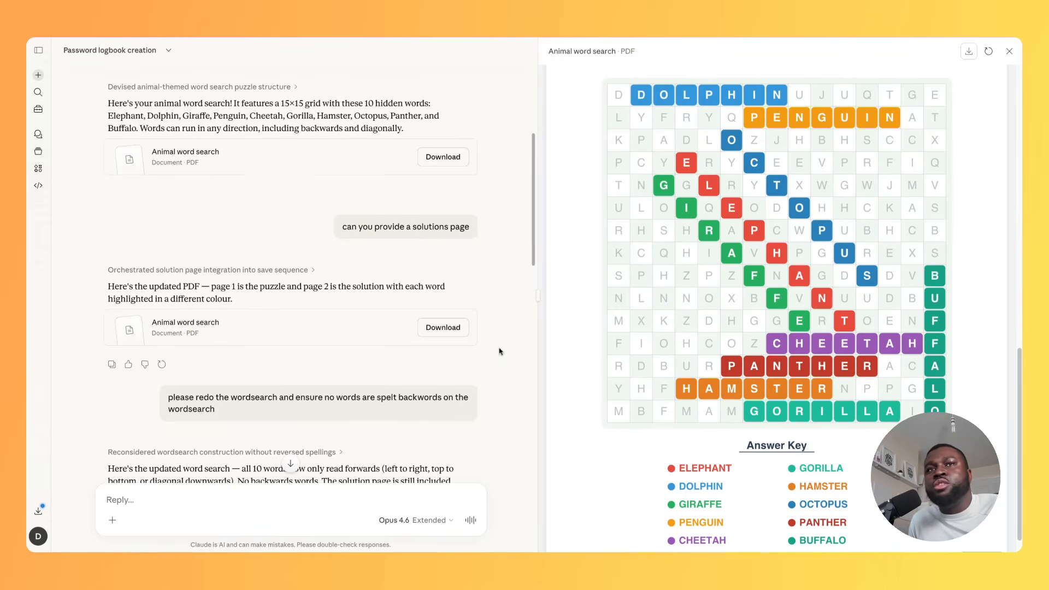
pyautogui.scroll(-1, 448, 372)
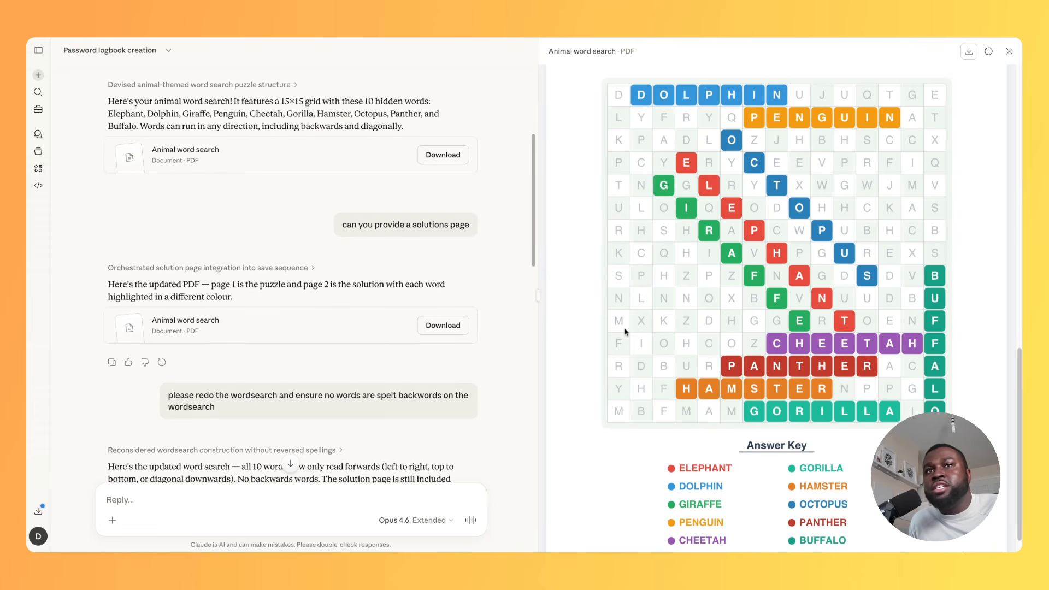
pyautogui.scroll(-1, 501, 369)
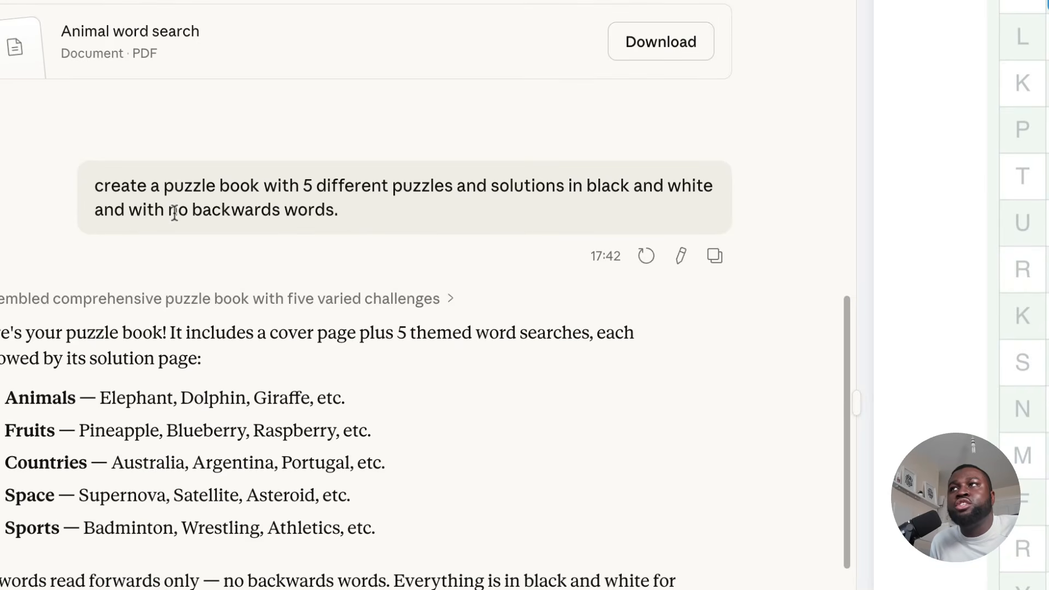
pyautogui.click(164, 487)
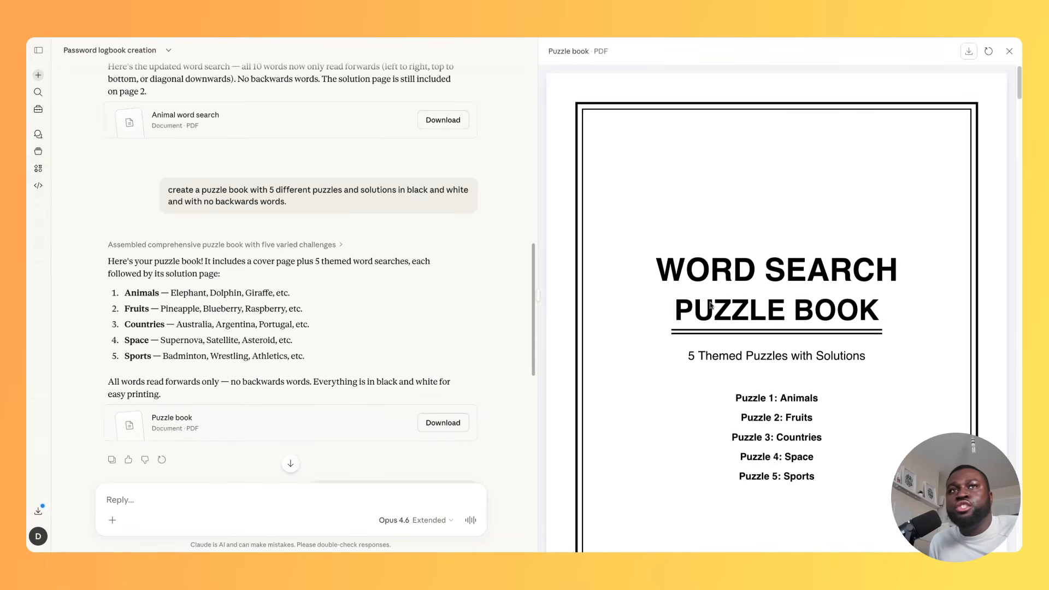
pyautogui.scroll(-2, 716, 307)
pyautogui.scroll(-3, 716, 307)
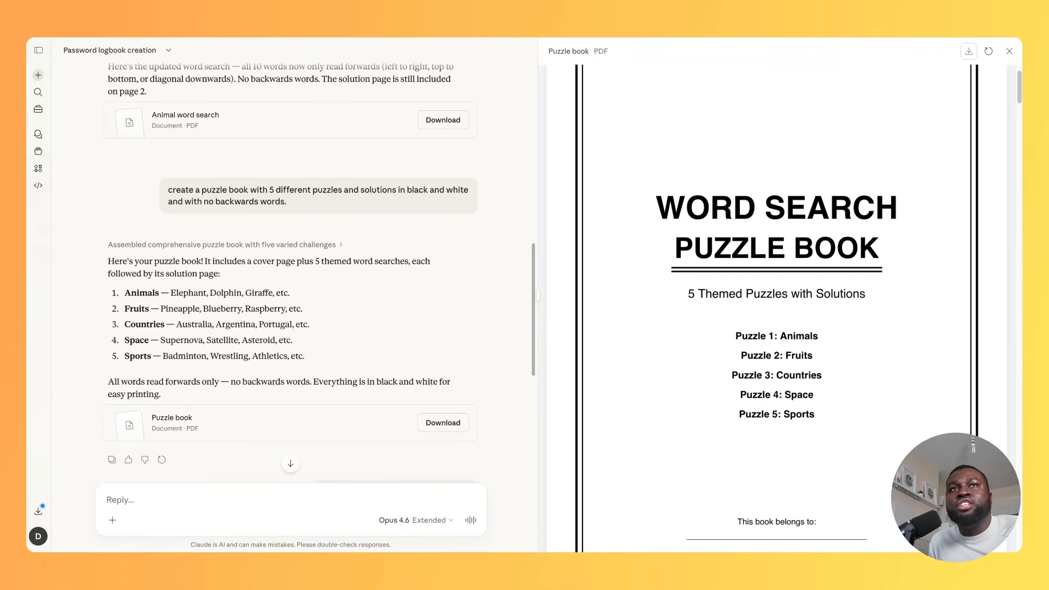
pyautogui.scroll(-1, 733, 291)
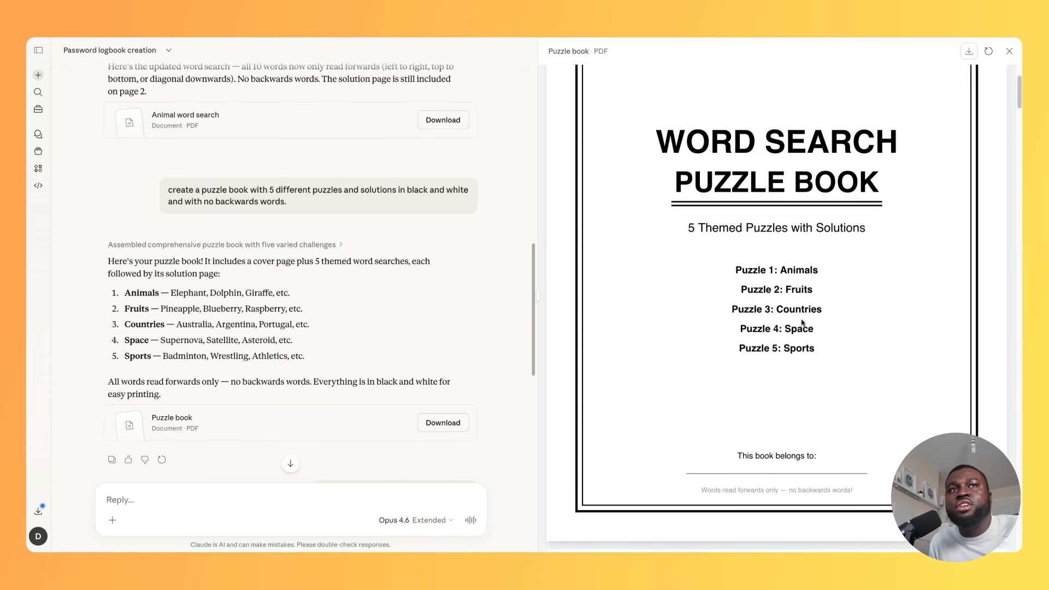
# Step: Examine the Puzzle book's Animals and Fruits word search pages, including their grids and lists of words to find
pyautogui.scroll(-10, 801, 322)
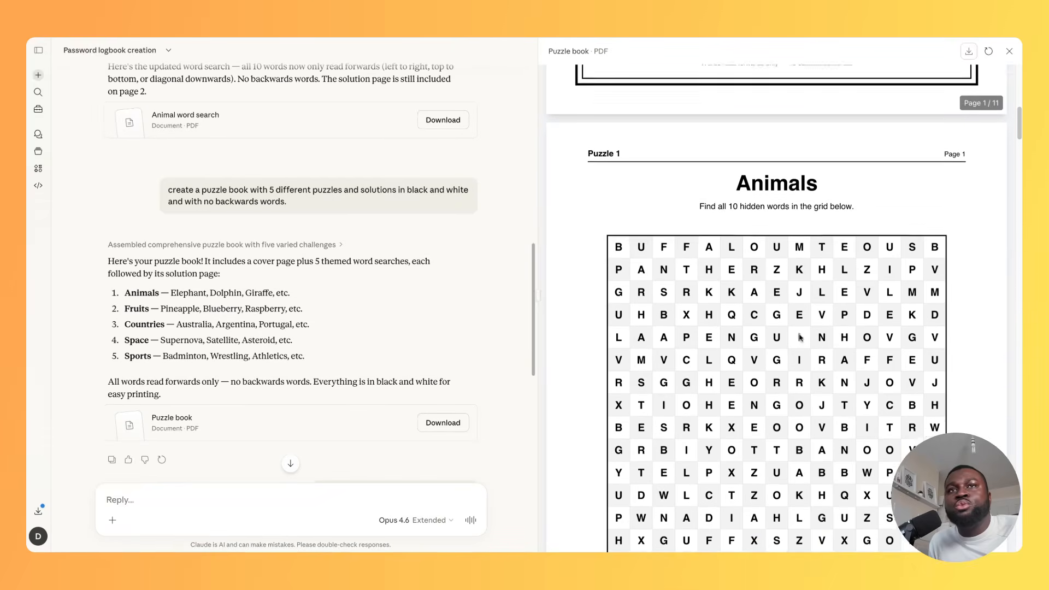
pyautogui.scroll(-6, 800, 337)
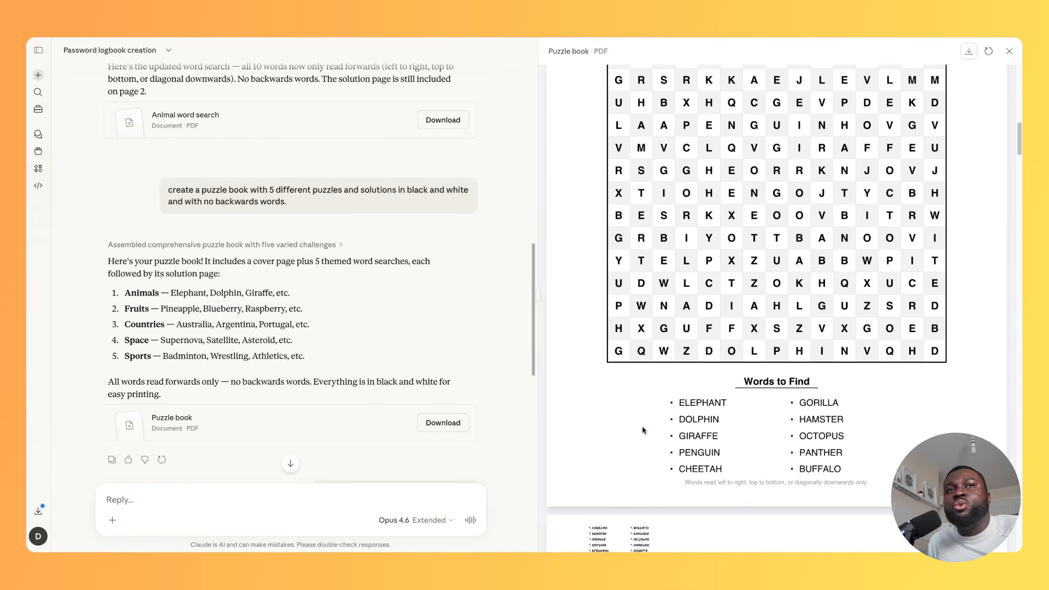
pyautogui.scroll(-20, 756, 407)
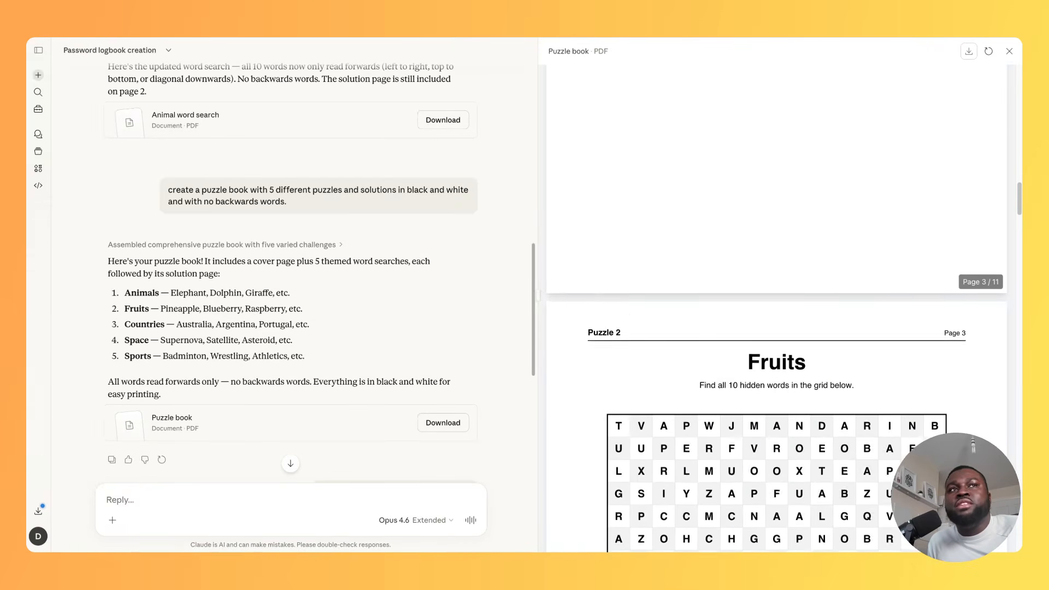
pyautogui.scroll(-10, 767, 333)
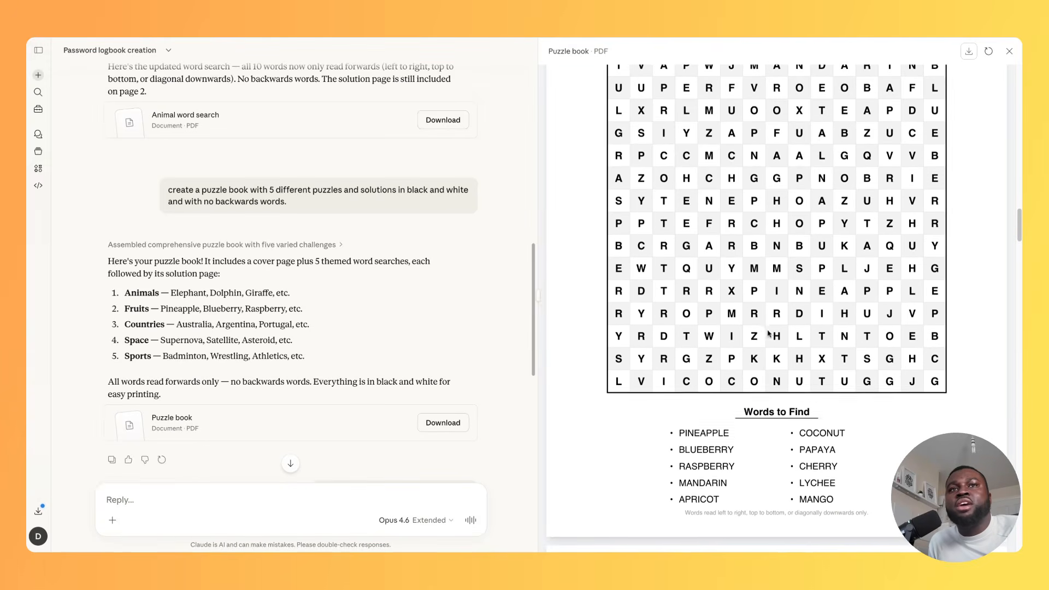
pyautogui.scroll(-3, 767, 333)
pyautogui.scroll(-6, 686, 322)
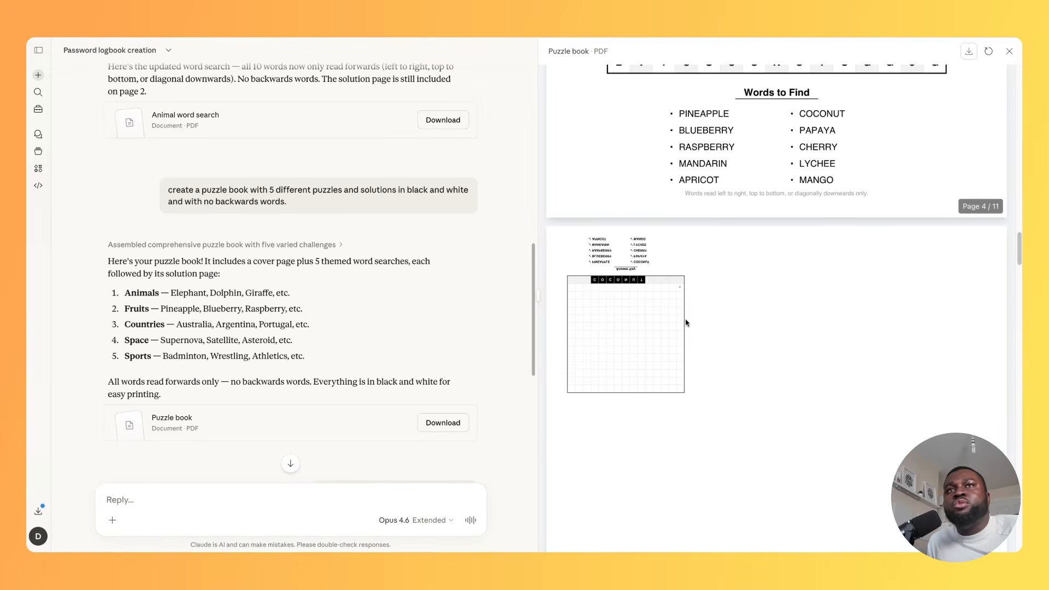
# Step: Examine the Puzzle book's Countries word search and the solution page that follows it
pyautogui.scroll(-20, 711, 311)
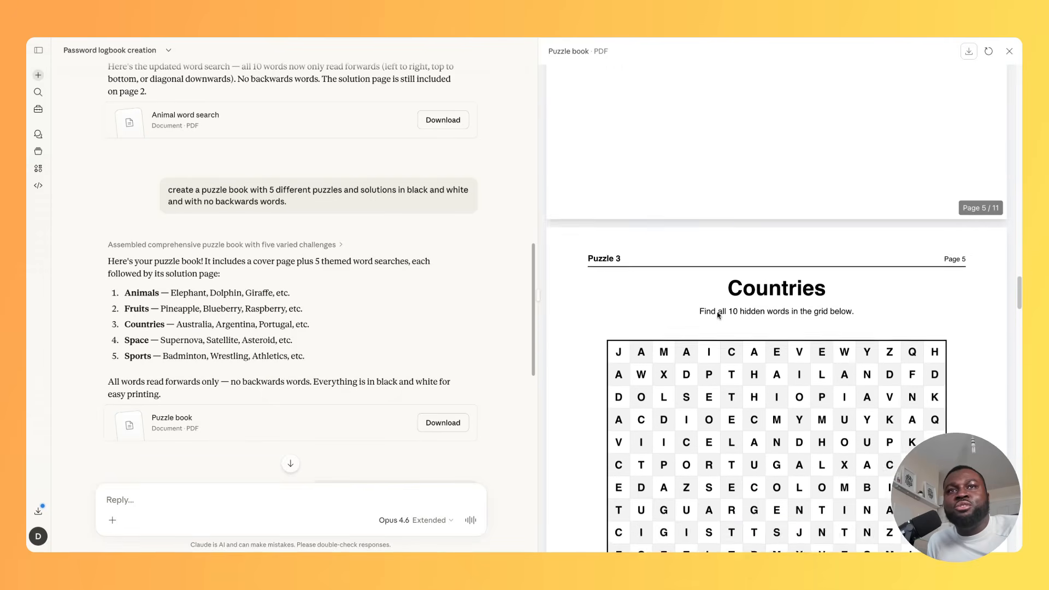
pyautogui.scroll(-8, 690, 355)
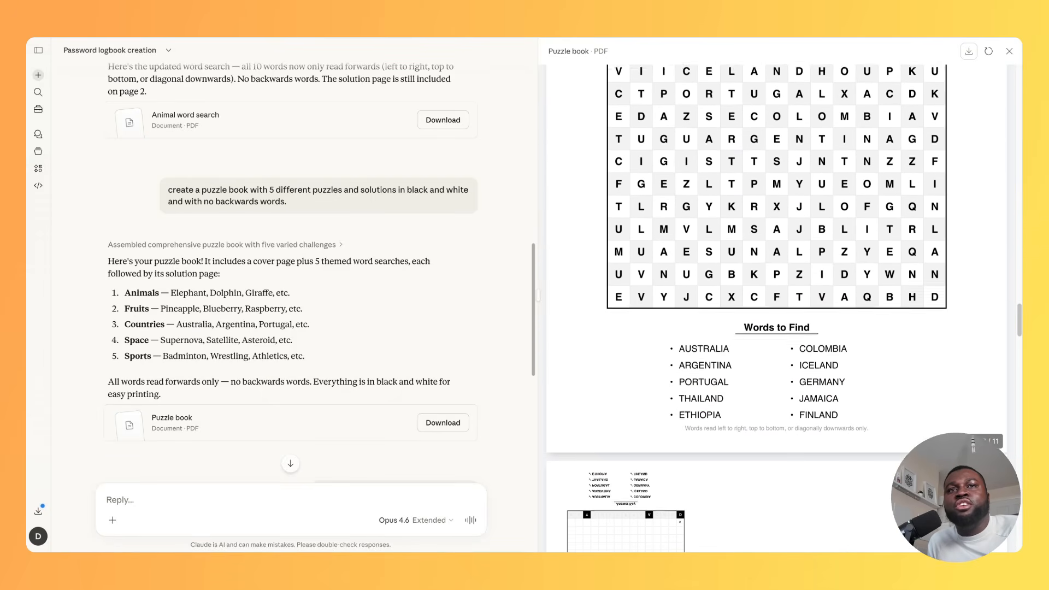
pyautogui.scroll(-8, 758, 369)
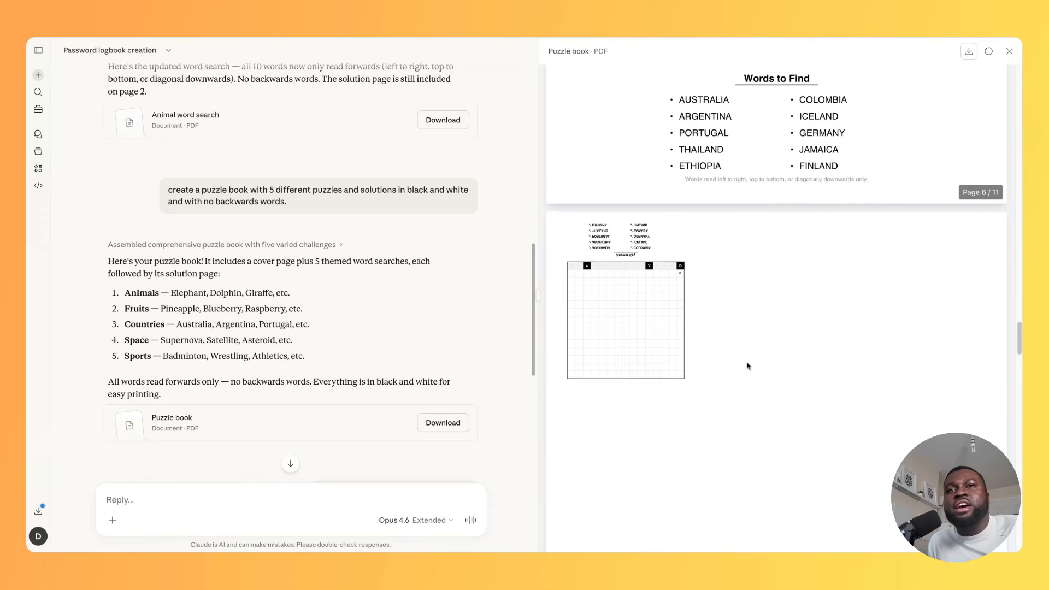
# Step: Read the chat's follow-up request to fix the puzzles with backwards words and the reply to it
pyautogui.scroll(-6, 415, 305)
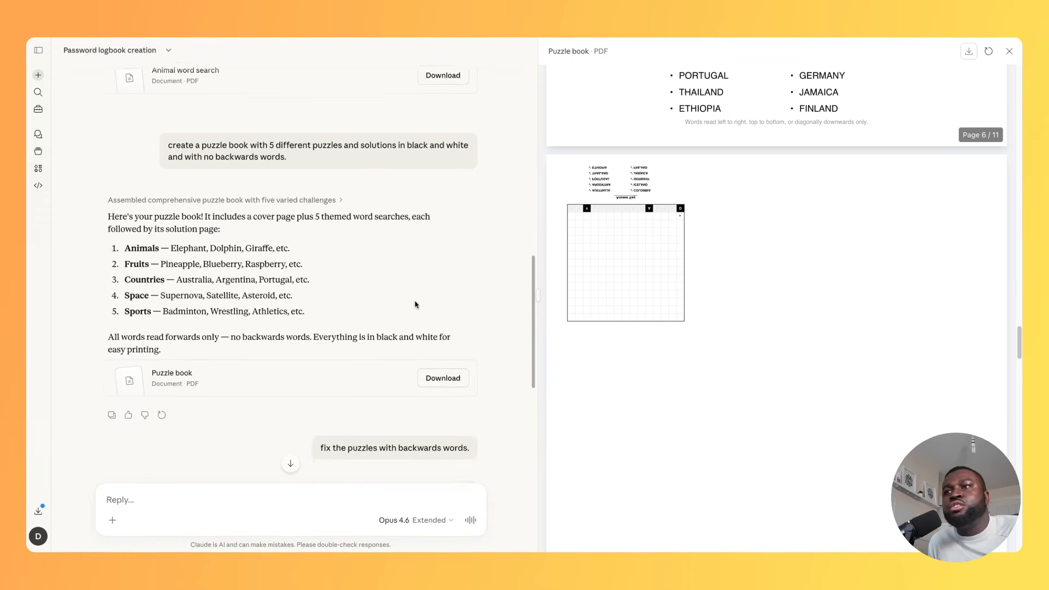
pyautogui.scroll(-2, 415, 305)
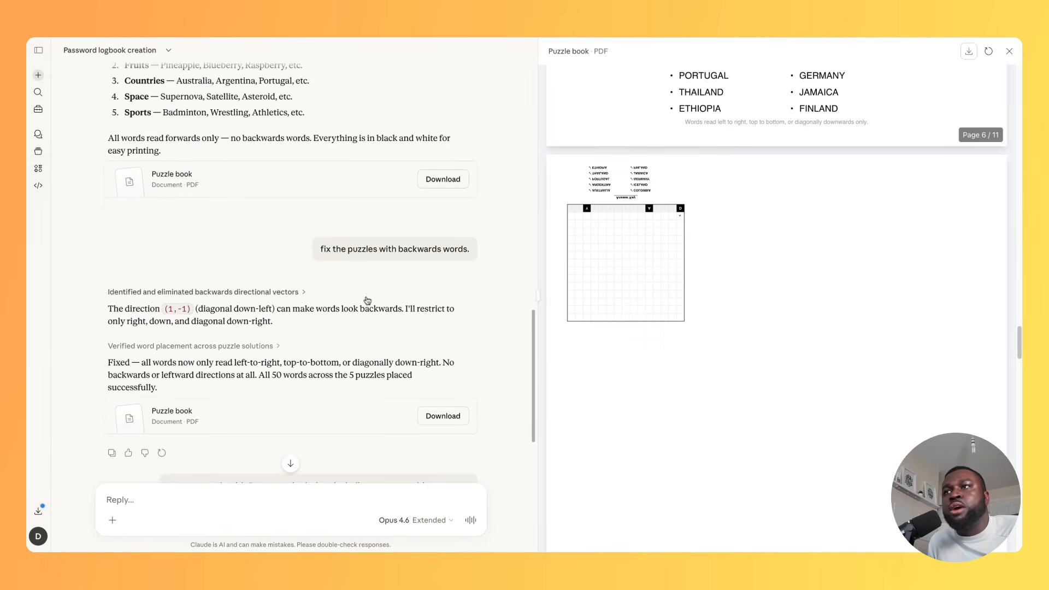
pyautogui.scroll(-4, 365, 299)
# Step: Return to the Animals solution page of the Puzzle book and examine its highlighted words and answer key
pyautogui.scroll(15, 738, 303)
pyautogui.scroll(-5, 739, 304)
pyautogui.scroll(-5, 739, 304)
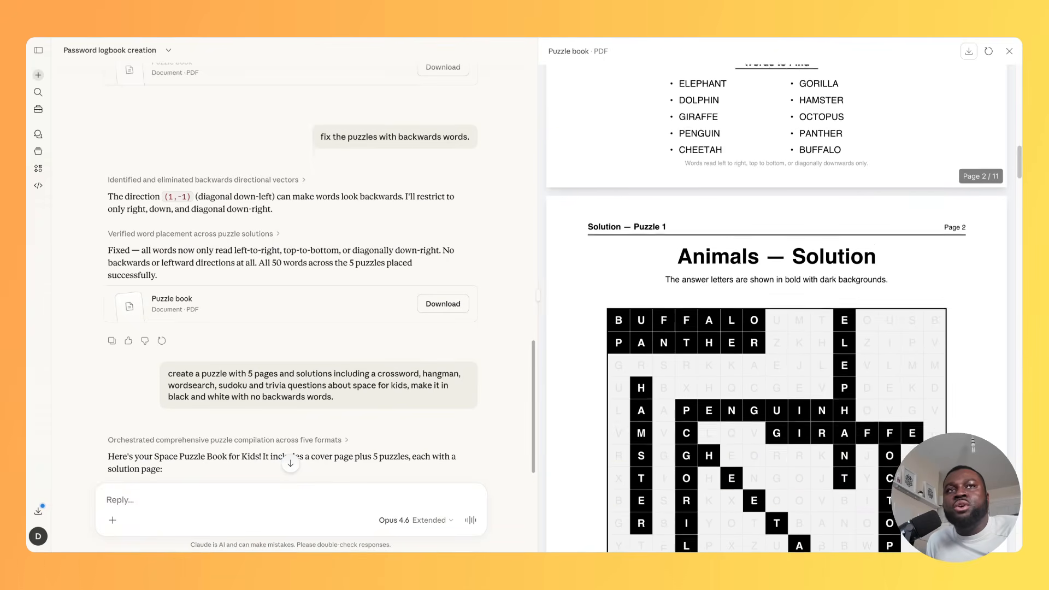
pyautogui.scroll(-1, 738, 304)
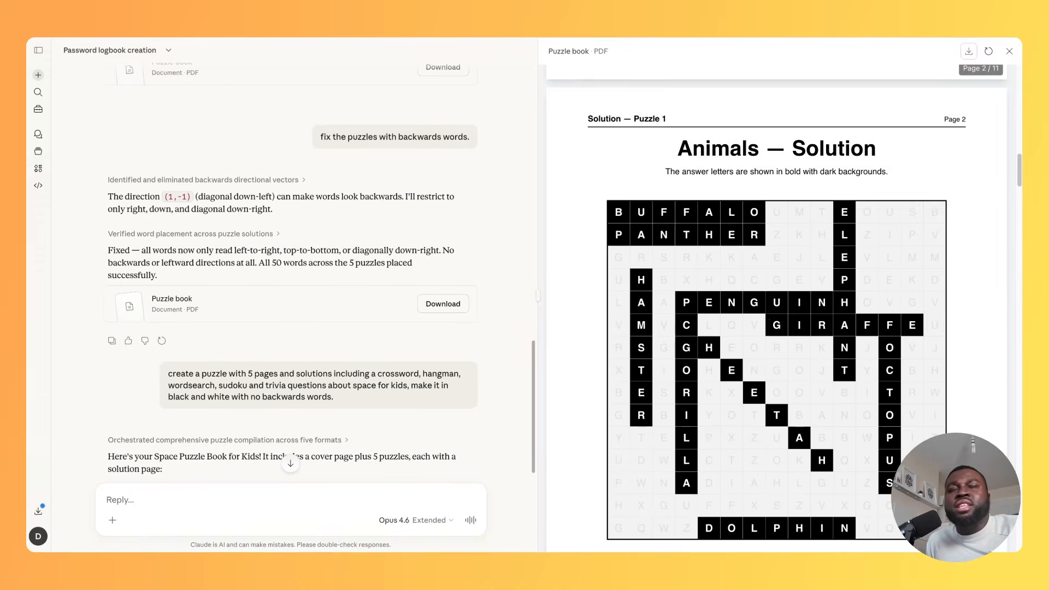
pyautogui.scroll(-4, 776, 304)
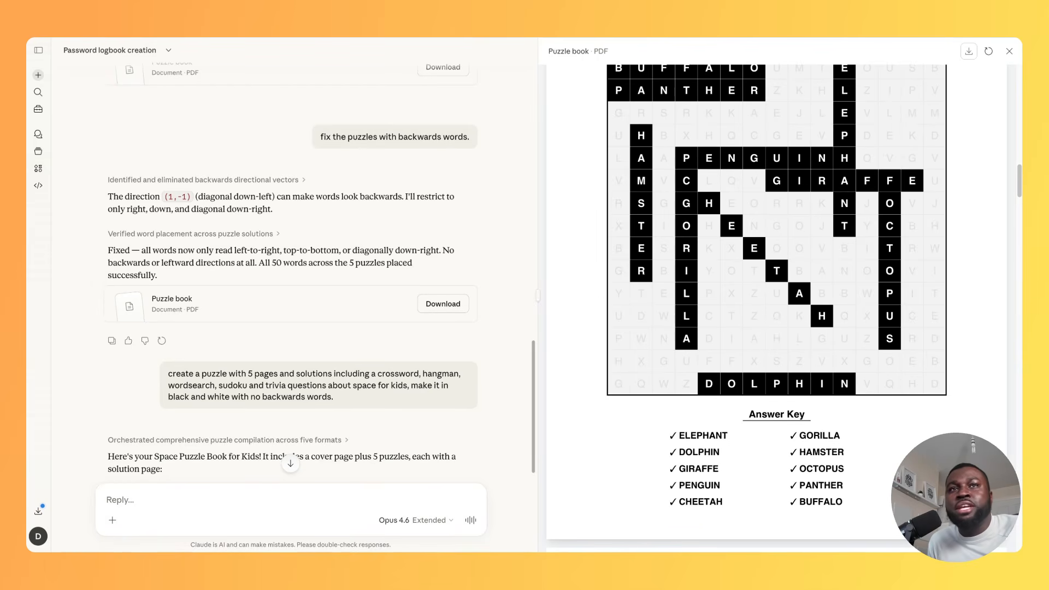
# Step: Review the Fruits and Countries puzzles together with their solution pages in the Puzzle book
pyautogui.scroll(-15, 776, 308)
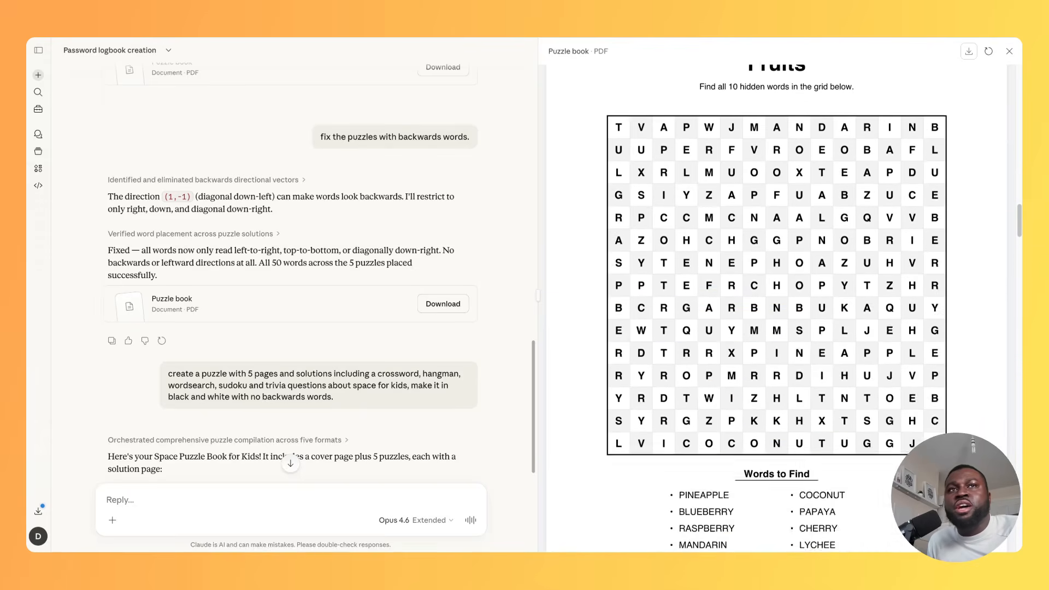
pyautogui.scroll(-5, 777, 308)
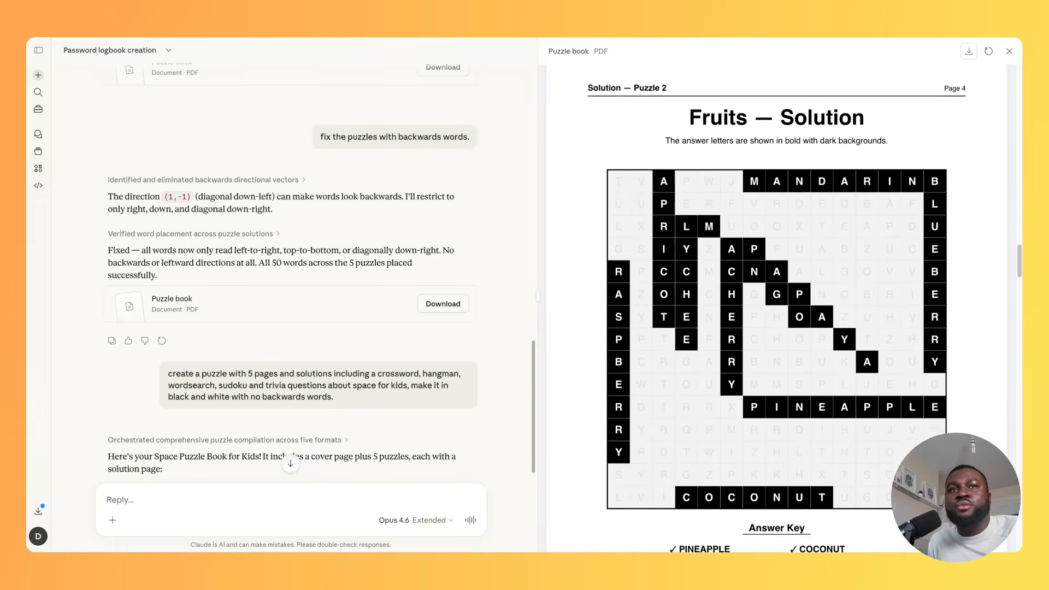
pyautogui.scroll(-1, 776, 308)
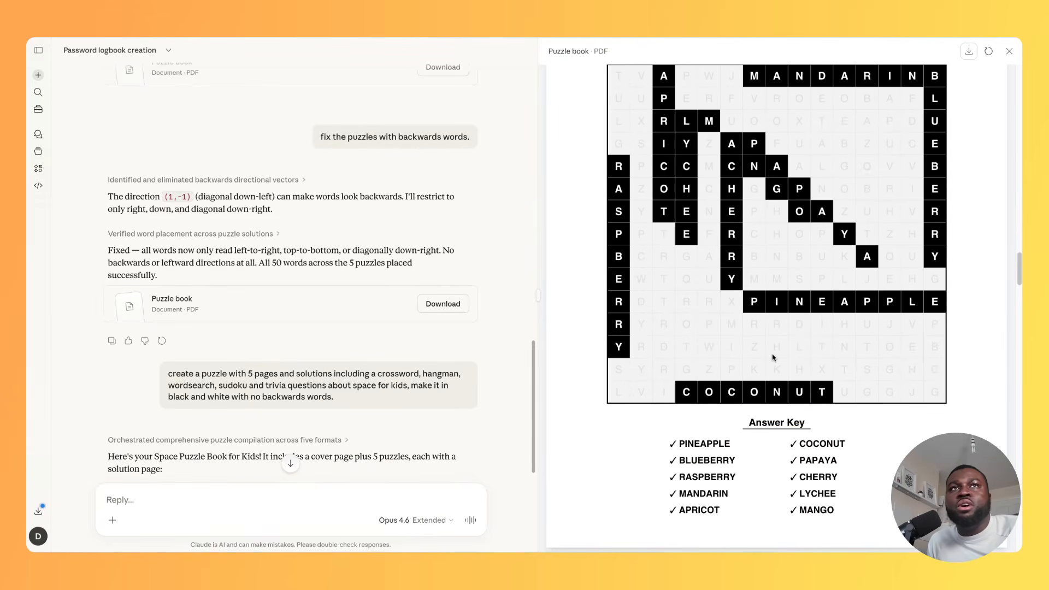
pyautogui.scroll(-12, 772, 357)
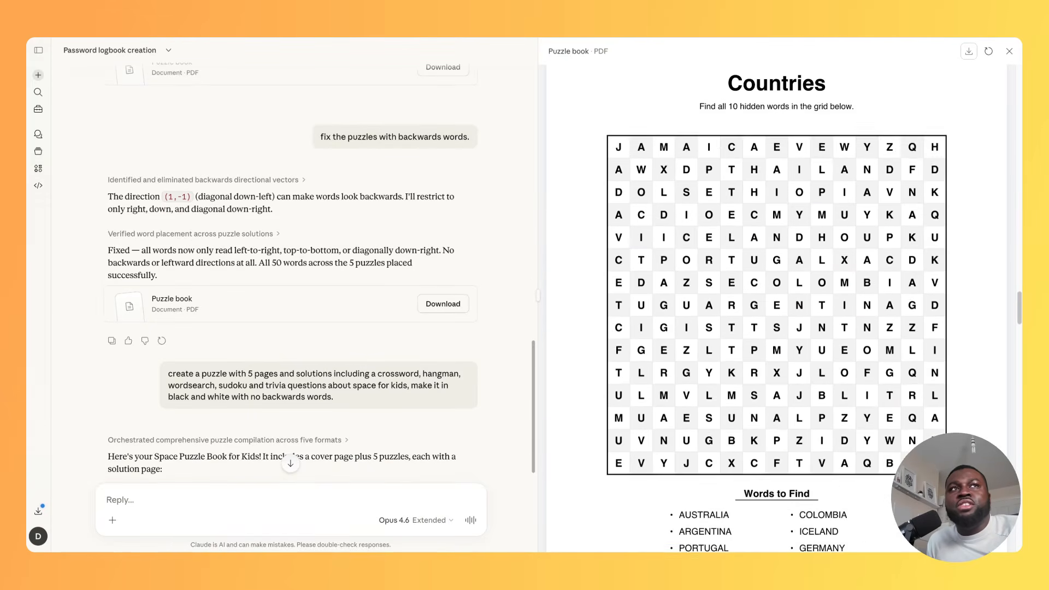
pyautogui.scroll(-10, 776, 308)
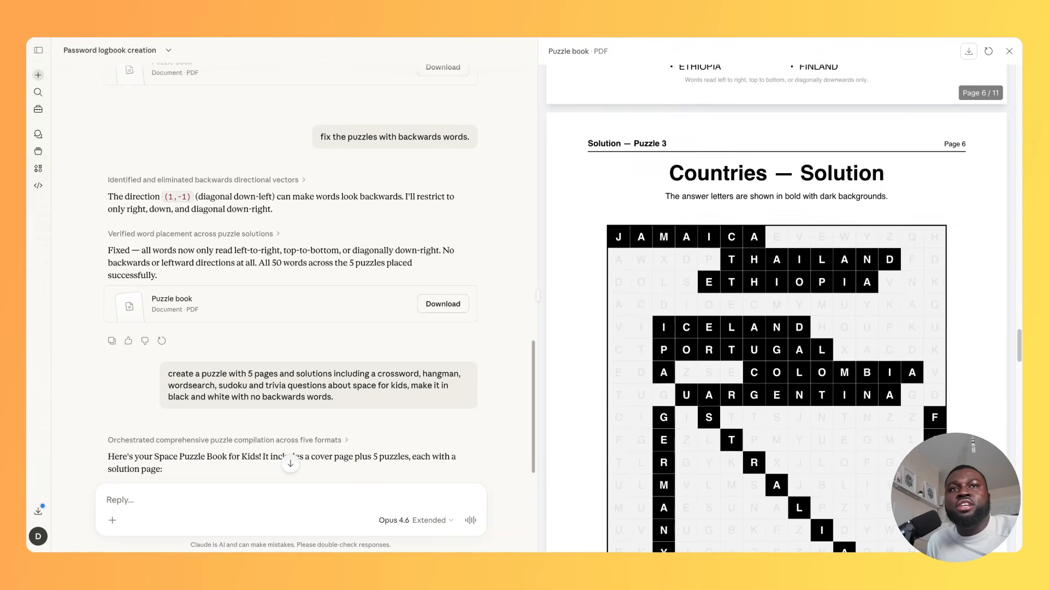
# Step: Review the Space solution, the Sports word search and the Sports solution at the end of the Puzzle book
pyautogui.scroll(-10, 776, 321)
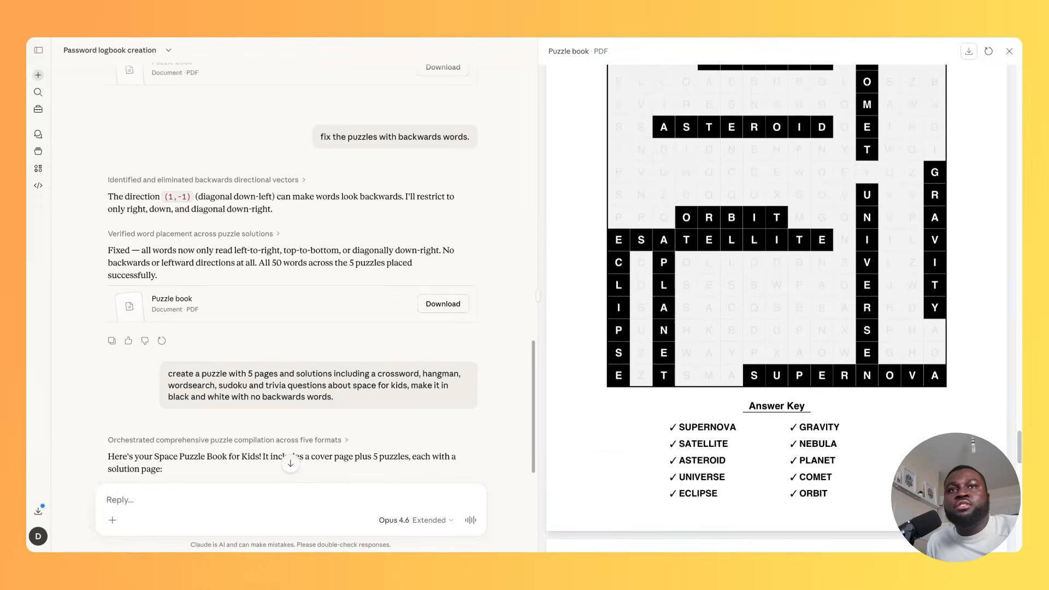
pyautogui.scroll(-10, 776, 308)
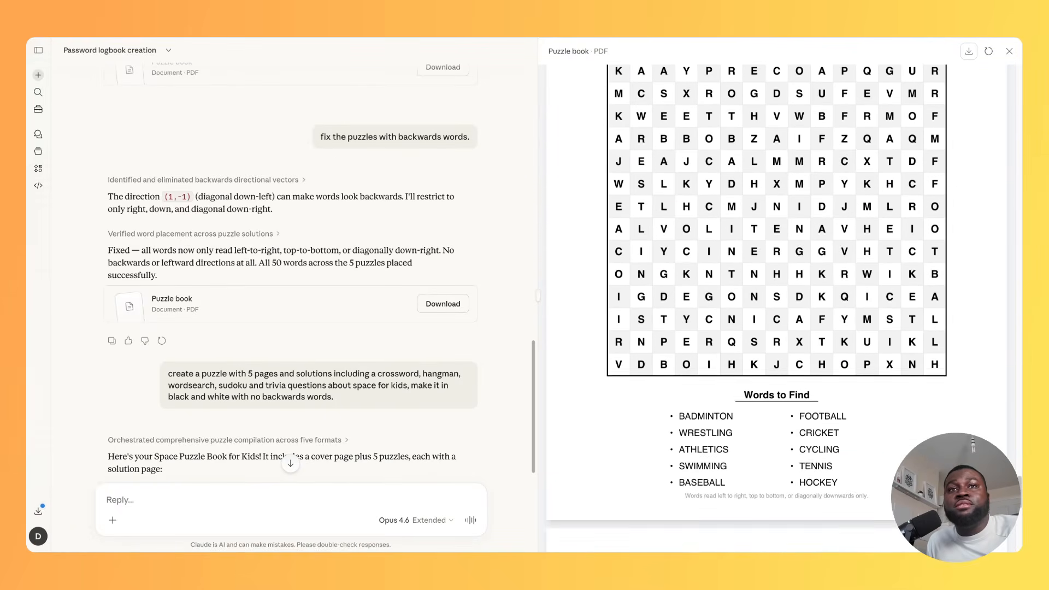
pyautogui.scroll(-2, 777, 308)
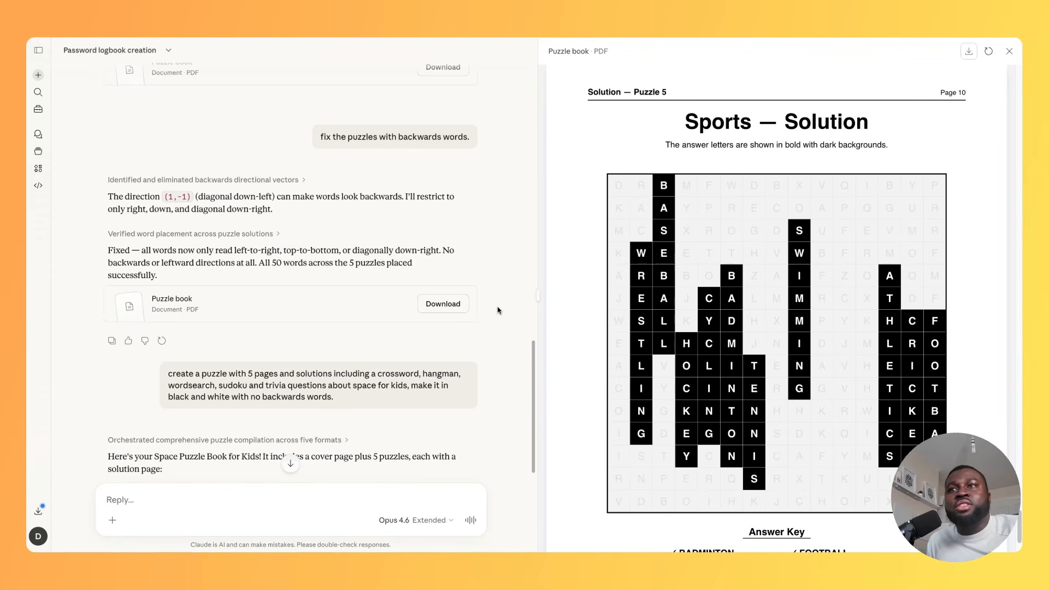
# Step: Open the Space puzzle book PDF from the chat and review its cover page
pyautogui.scroll(-1, 497, 310)
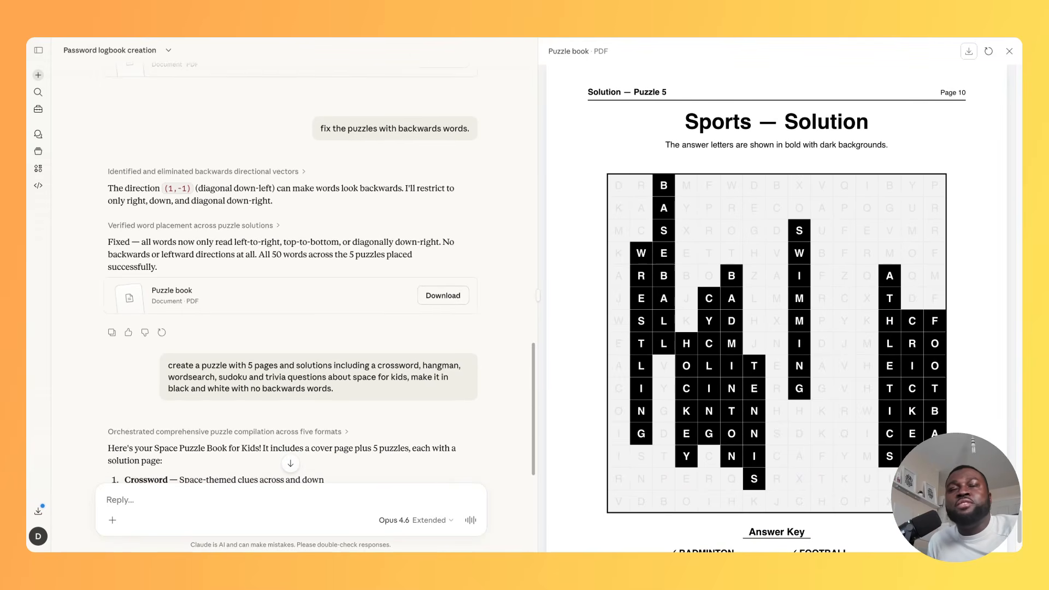
pyautogui.scroll(-8, 403, 323)
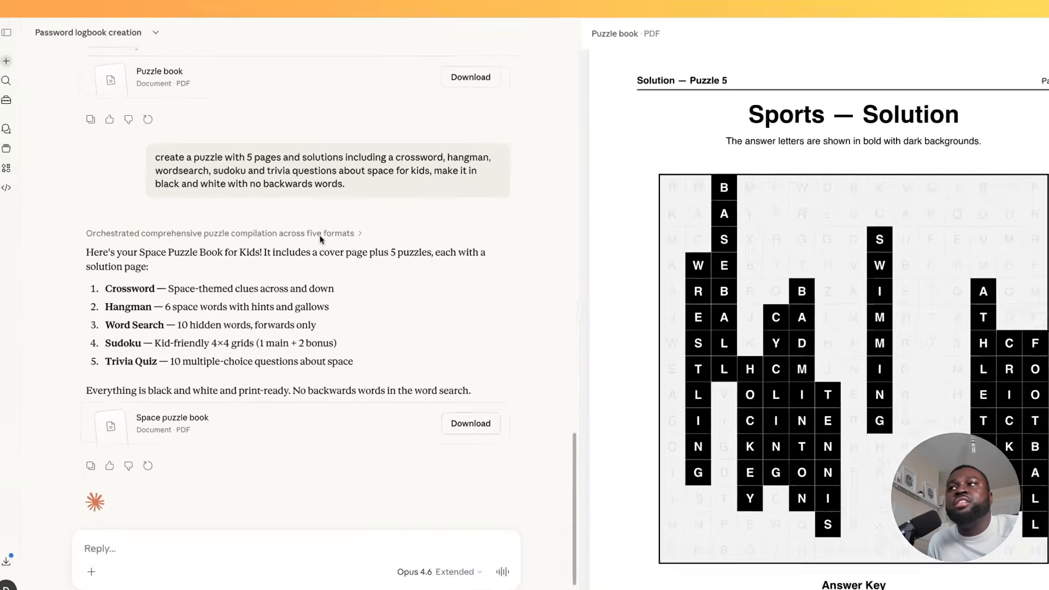
pyautogui.click(236, 416)
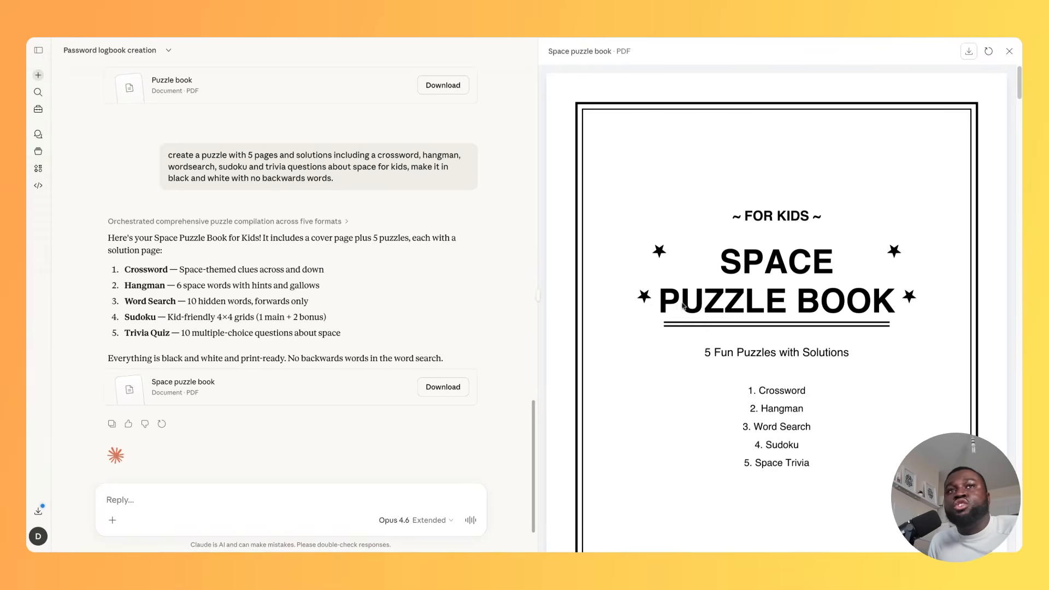
pyautogui.scroll(-2, 757, 318)
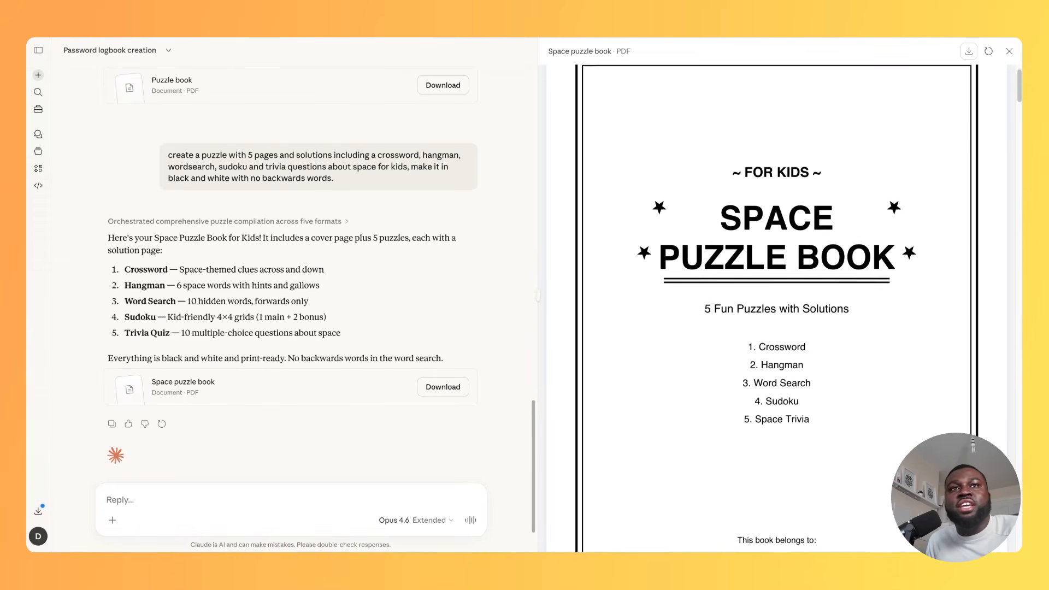
pyautogui.scroll(-1, 712, 299)
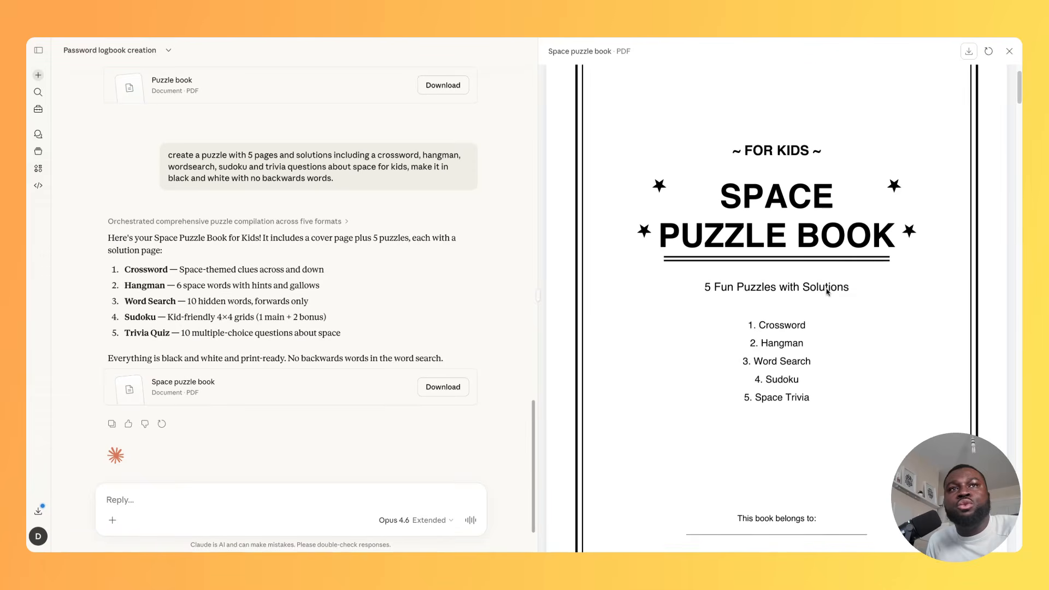
# Step: Examine the Space Crossword grid, its across and down clues, and the start of its solution page
pyautogui.scroll(-10, 810, 353)
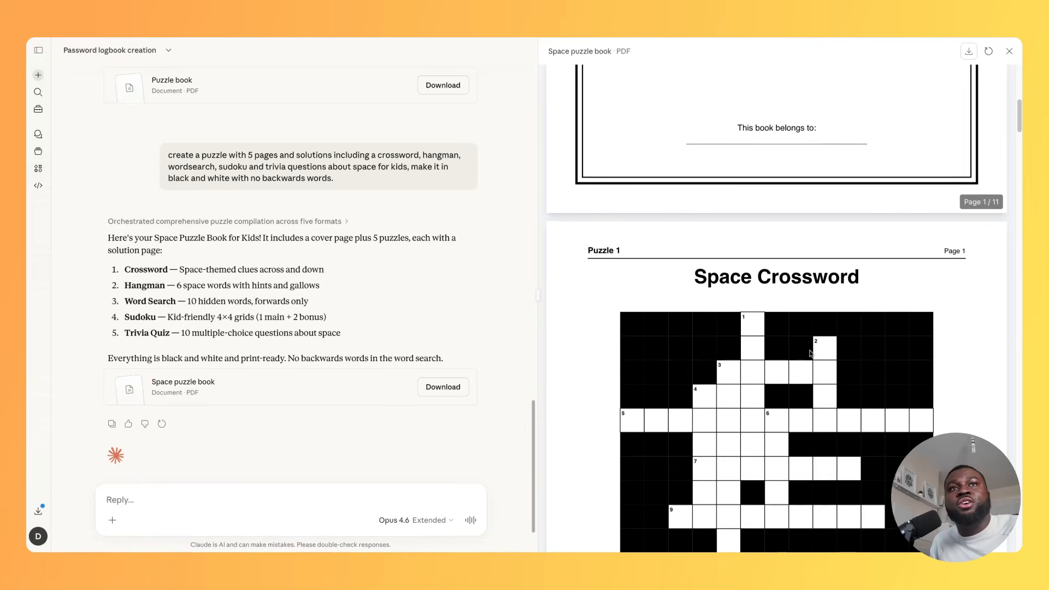
pyautogui.scroll(-3, 775, 306)
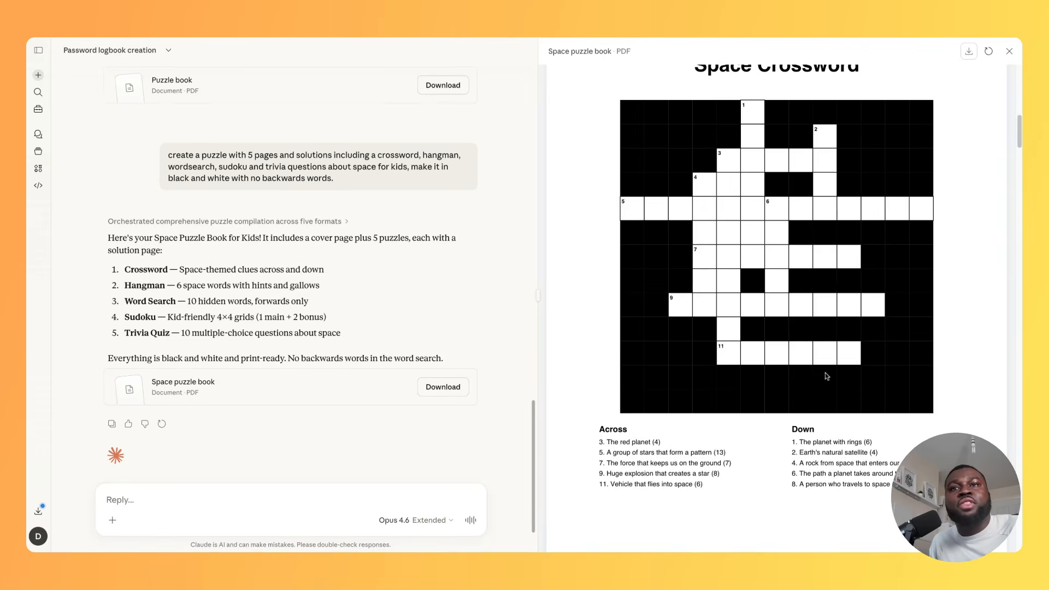
pyautogui.scroll(-15, 761, 403)
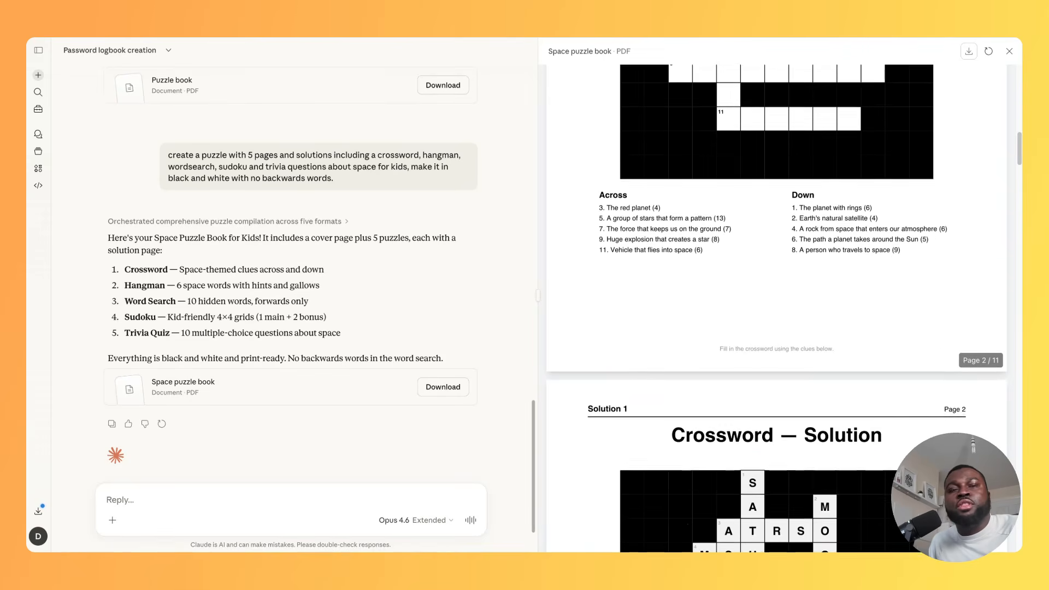
# Step: Check the Crossword solution page of the Space puzzle book, comparing the filled grid with its across and down answers
pyautogui.scroll(-6, 775, 306)
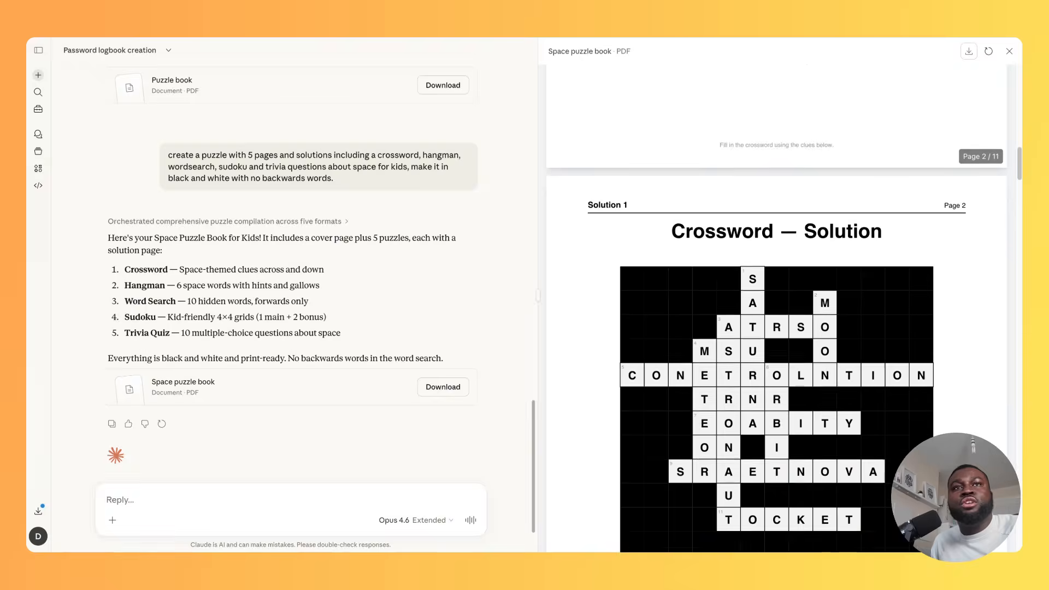
pyautogui.scroll(-1, 776, 306)
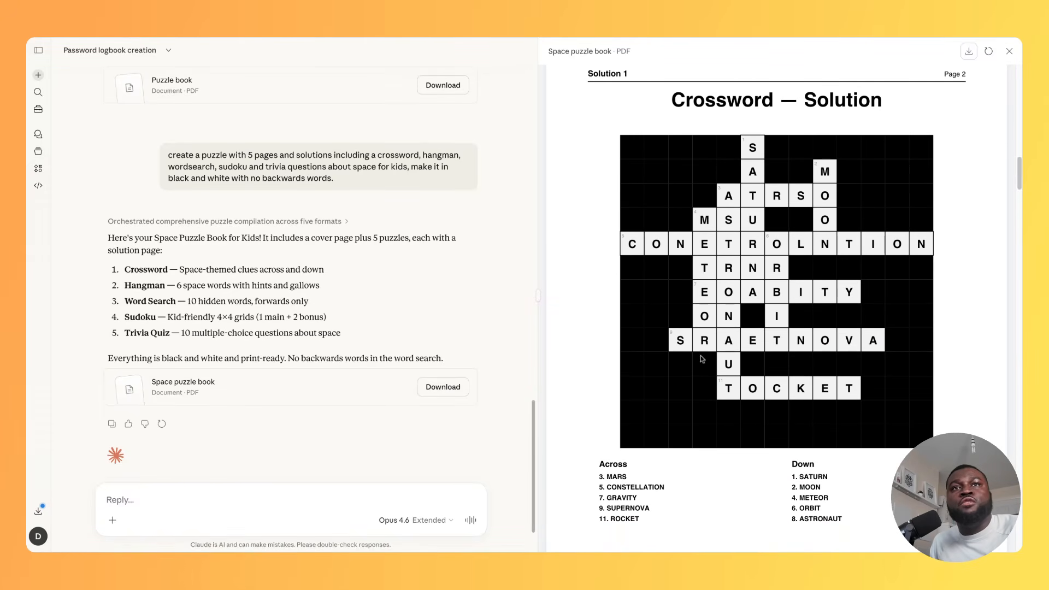
pyautogui.scroll(-15, 738, 363)
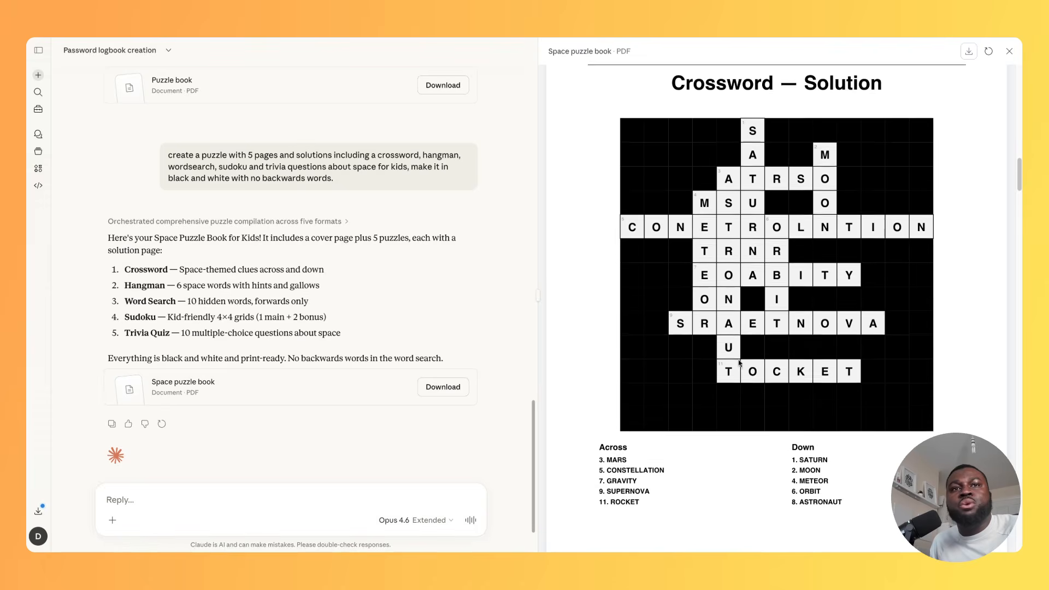
# Step: Review the Space Hangman page, including its hints and letter bank, together with the Hangman solutions page
pyautogui.scroll(-6, 775, 306)
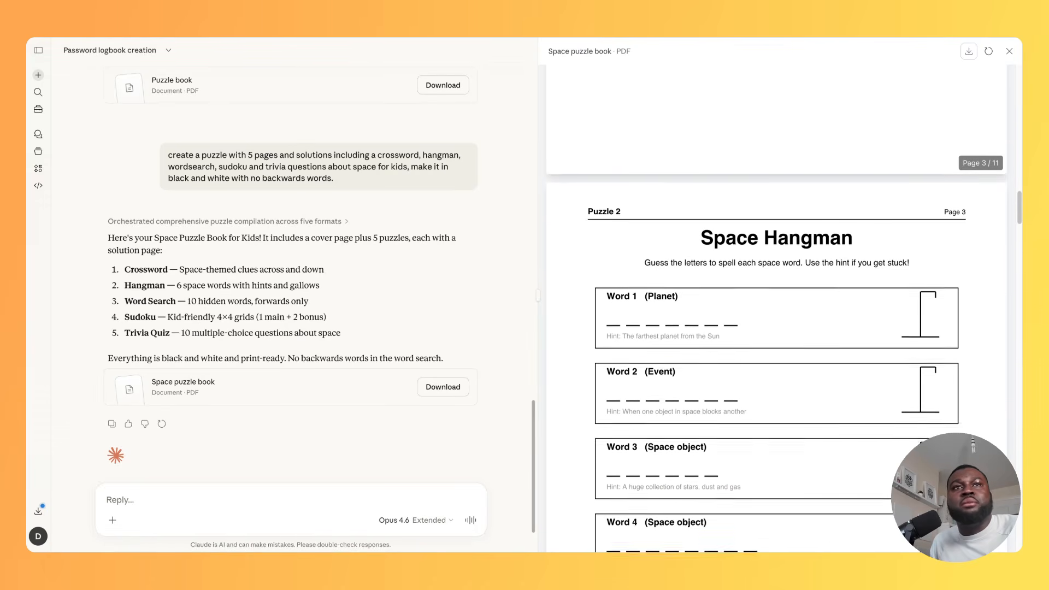
pyautogui.scroll(-4, 776, 306)
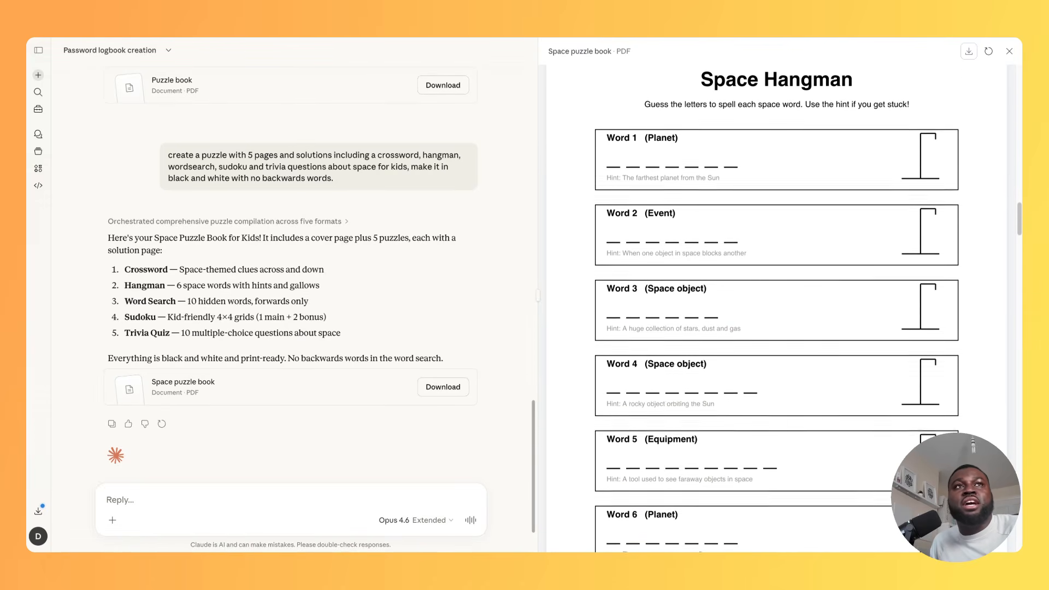
pyautogui.scroll(-1, 775, 306)
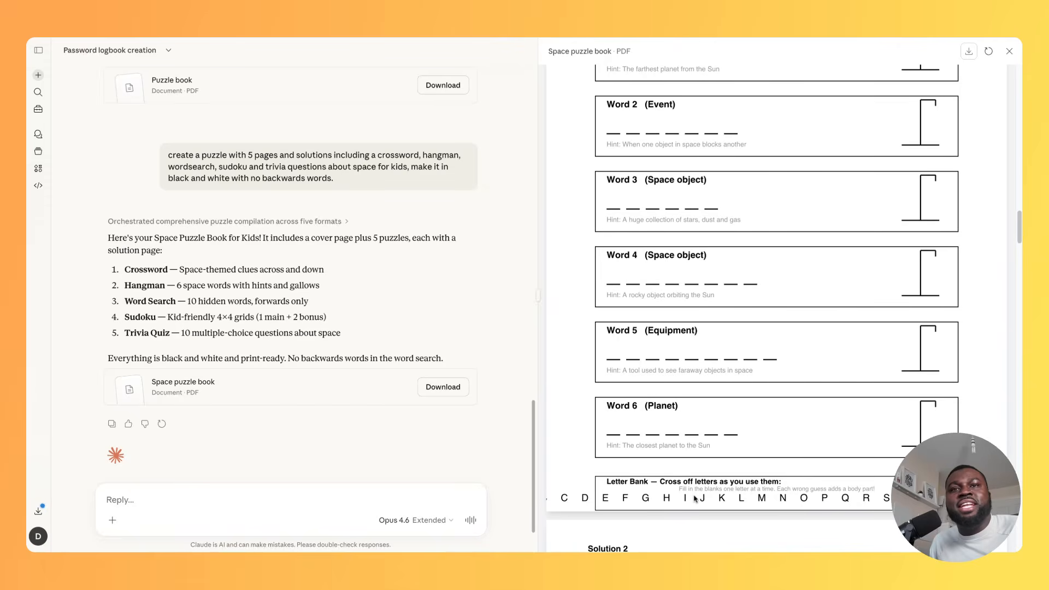
pyautogui.scroll(-10, 744, 498)
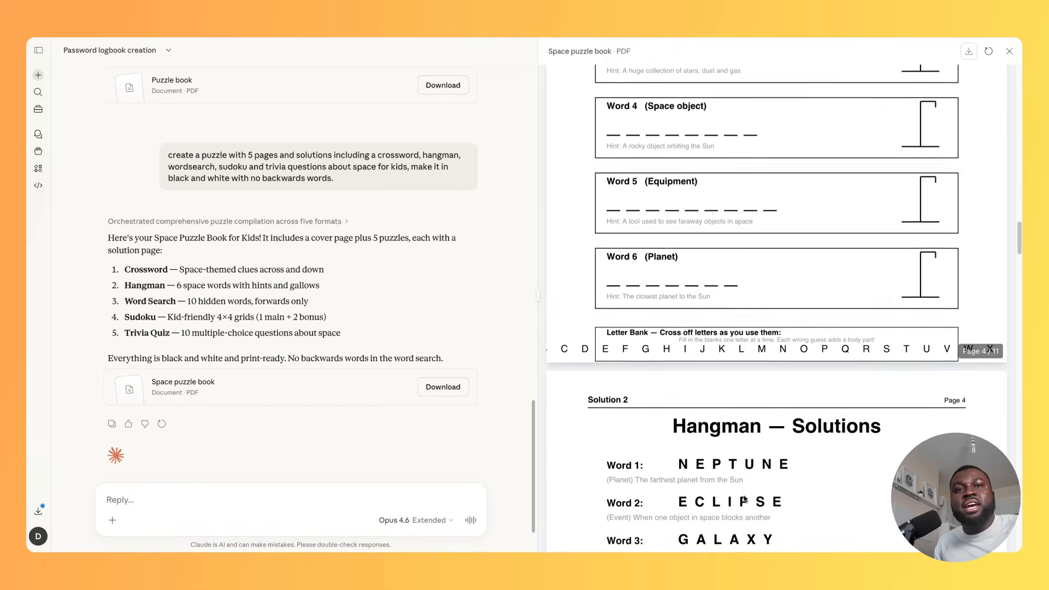
pyautogui.scroll(-20, 775, 306)
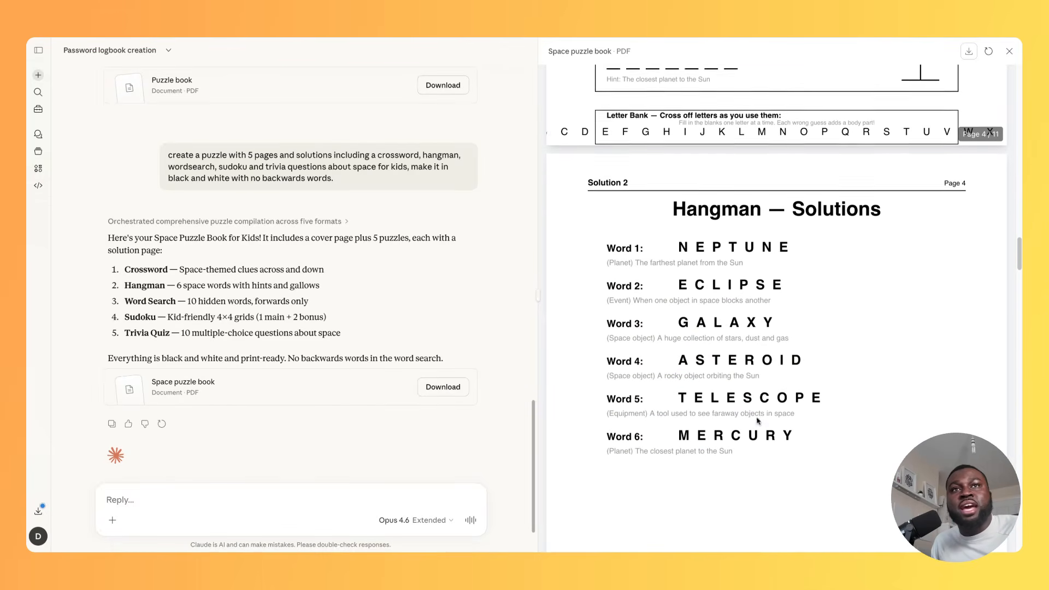
# Step: Review the Space Word Search grid and word list, then its solution page with the answer key
pyautogui.scroll(-8, 776, 306)
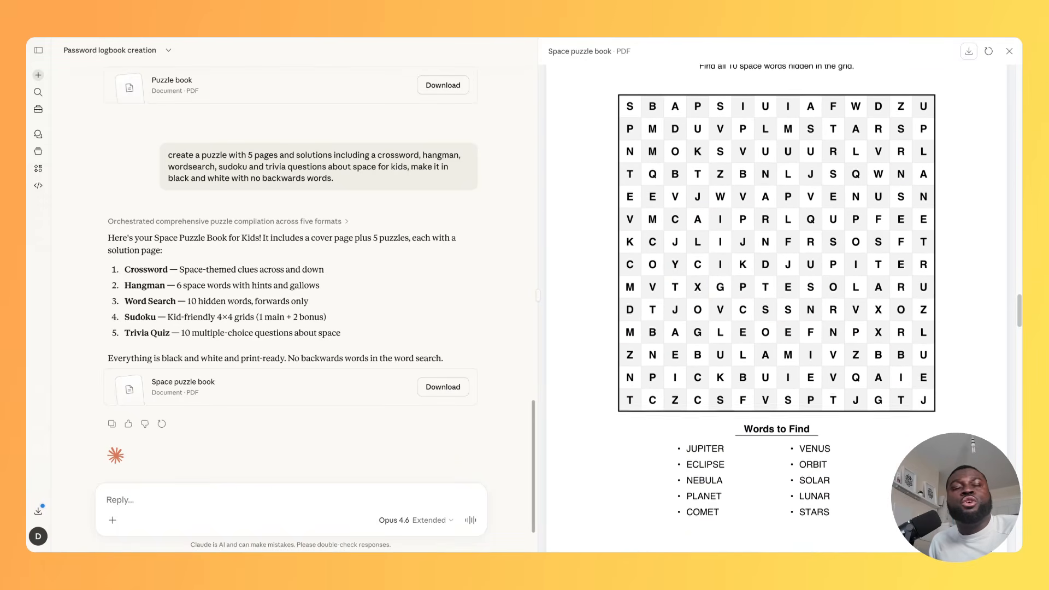
pyautogui.scroll(-14, 768, 456)
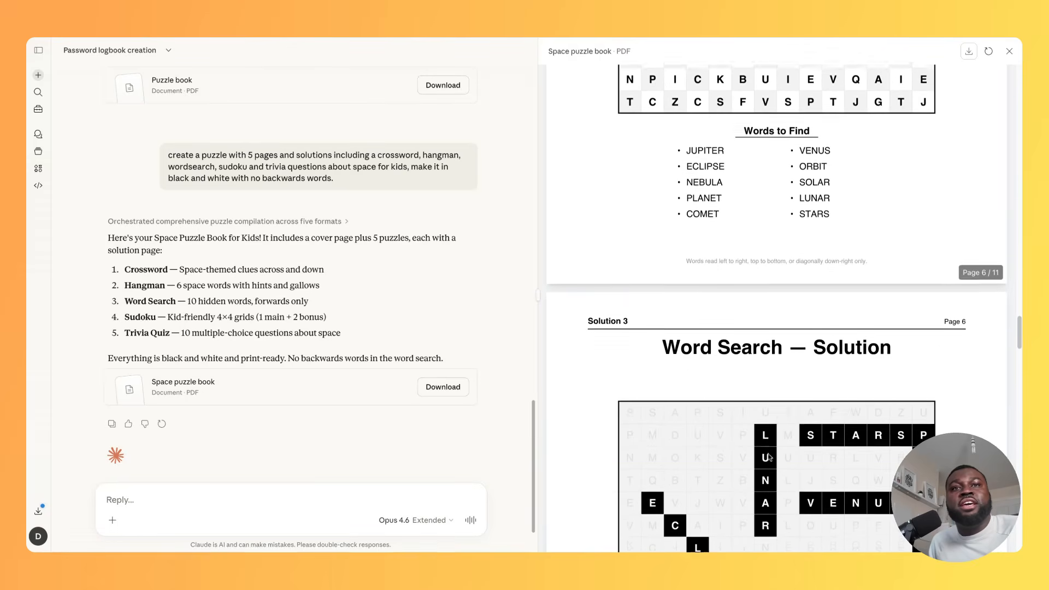
pyautogui.scroll(-4, 776, 316)
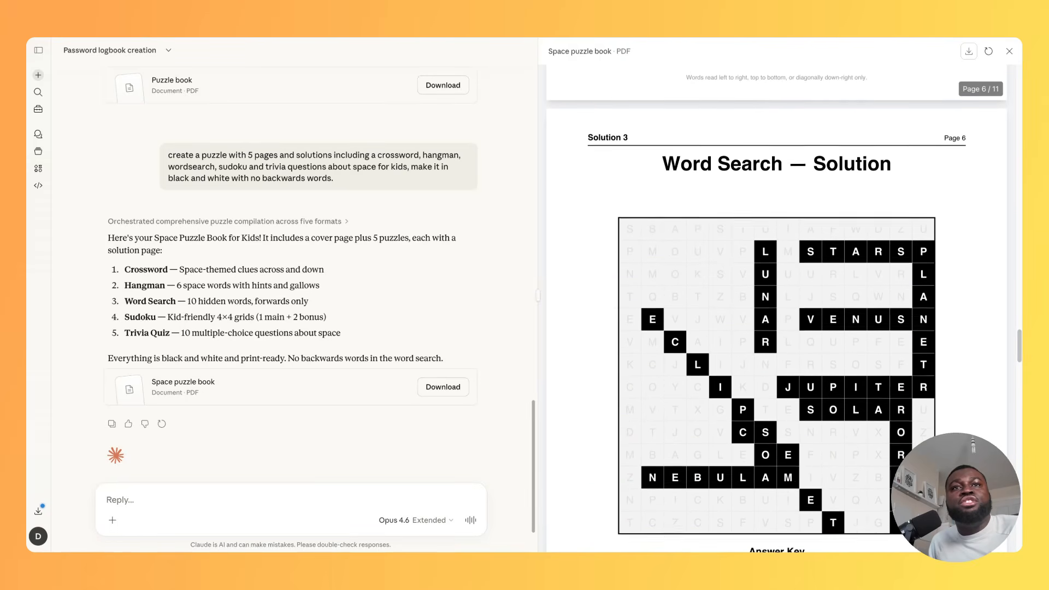
pyautogui.scroll(-13, 776, 306)
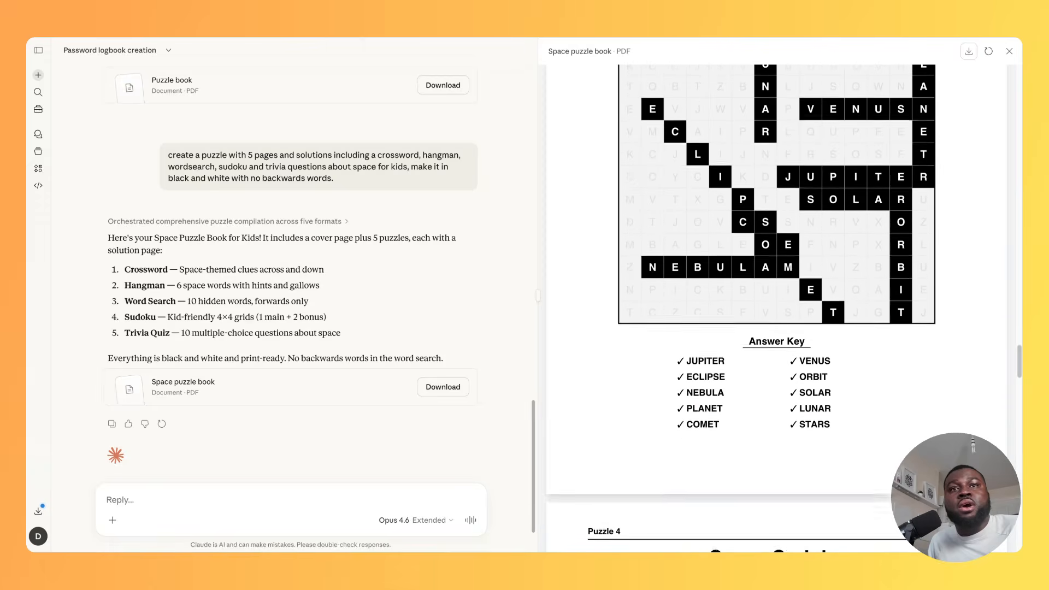
# Step: Review the Space Sudoku page with its bonus puzzles and the matching Sudoku solutions page
pyautogui.scroll(-9, 754, 414)
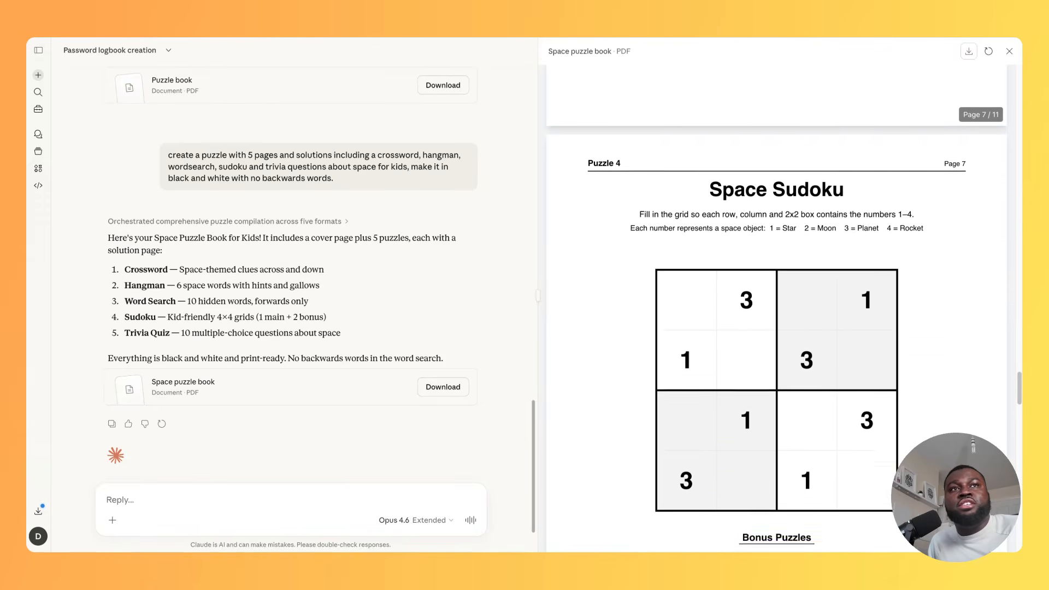
pyautogui.scroll(-5, 795, 399)
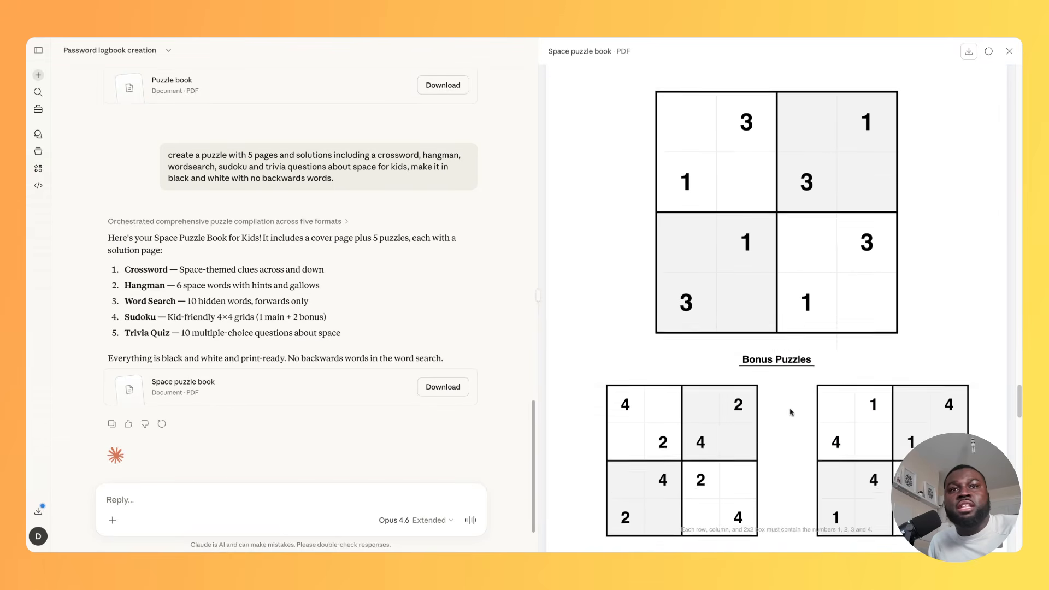
pyautogui.scroll(-10, 854, 429)
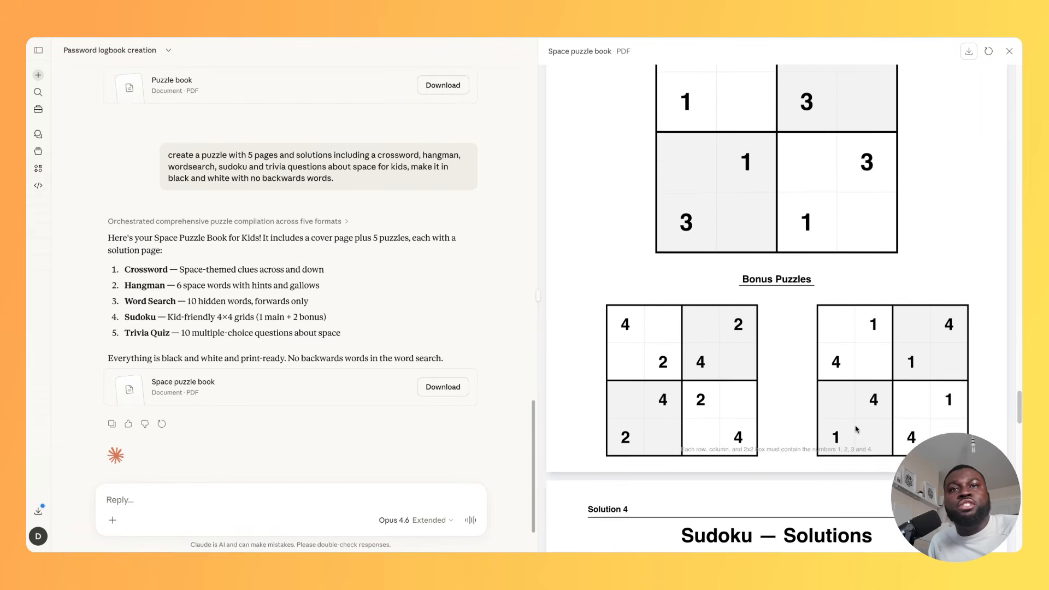
pyautogui.scroll(-5, 826, 418)
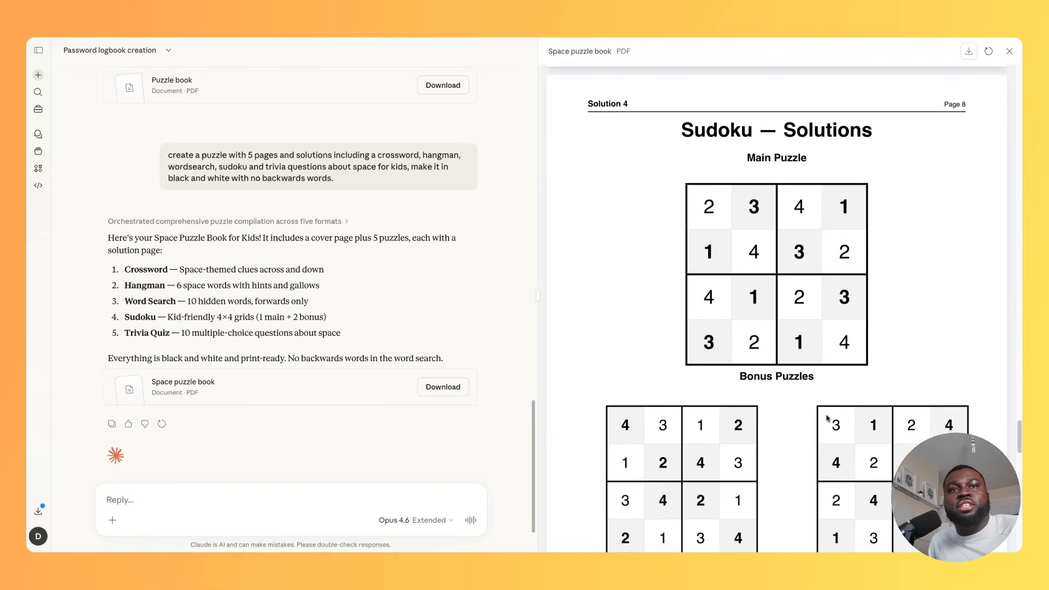
pyautogui.scroll(-8, 839, 448)
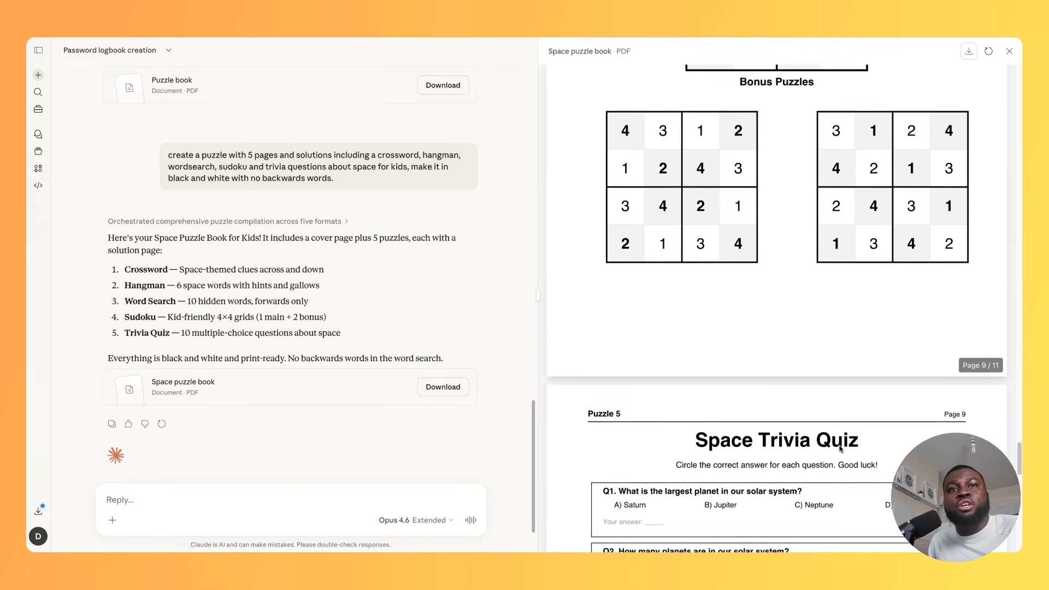
# Step: Examine the Space Trivia Quiz questions, checking whether they fit the page, and read the Trivia answers page
pyautogui.scroll(-3, 741, 317)
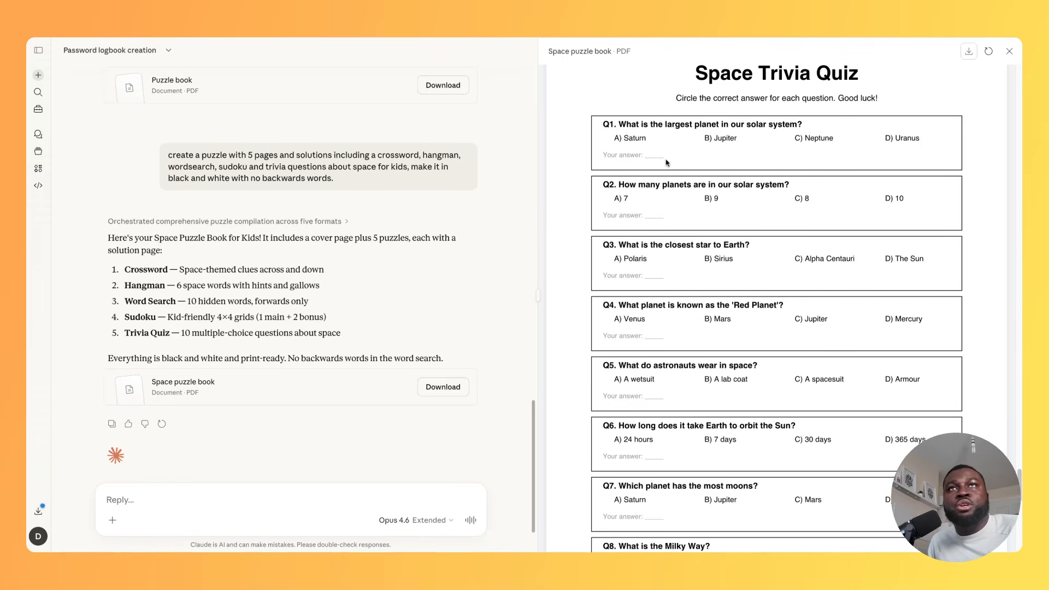
pyautogui.scroll(-5, 820, 234)
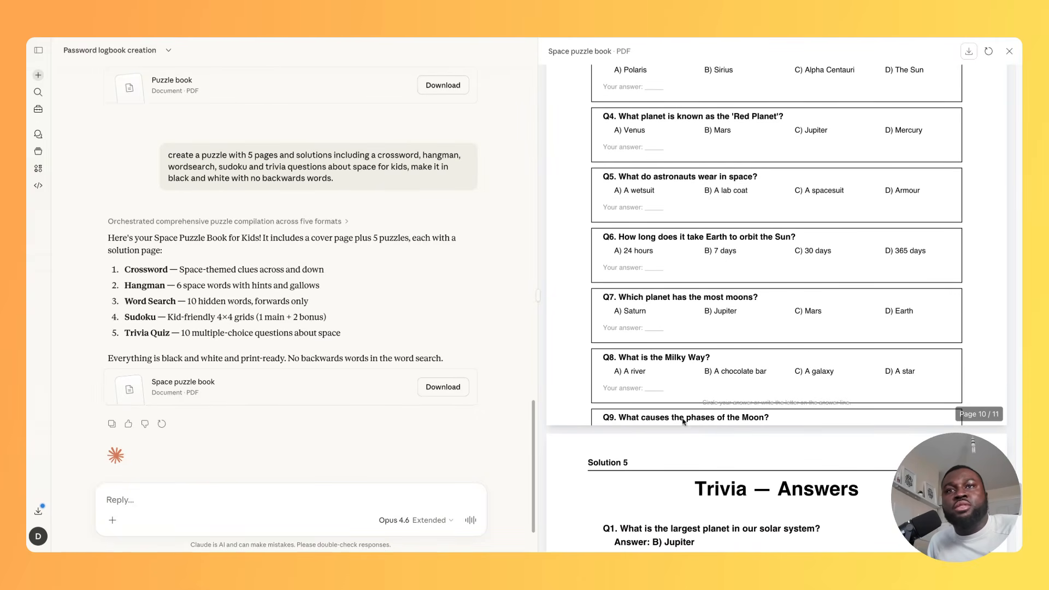
pyautogui.scroll(-4, 682, 421)
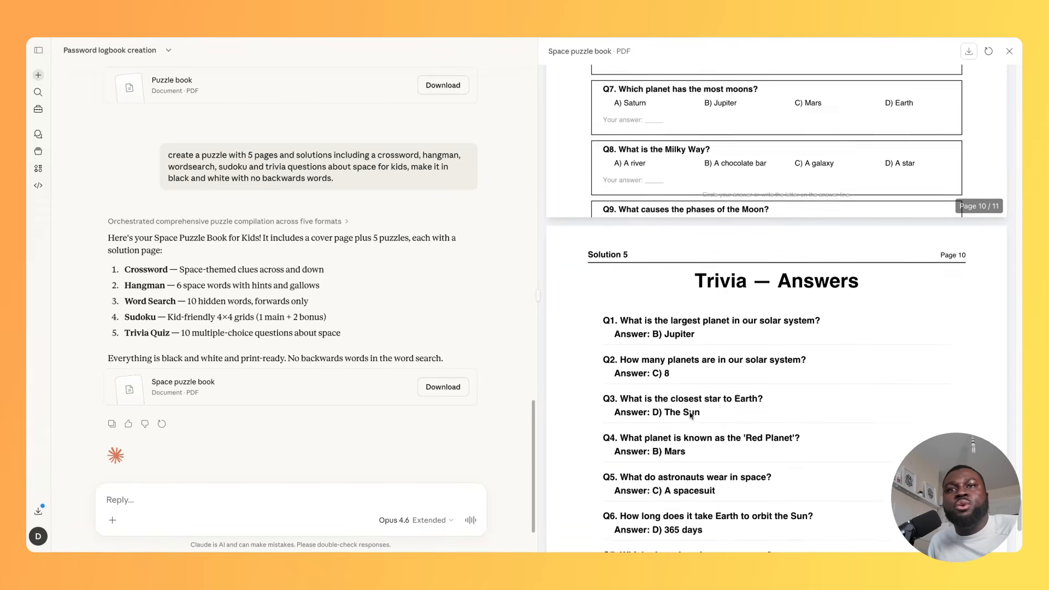
pyautogui.scroll(-3, 689, 415)
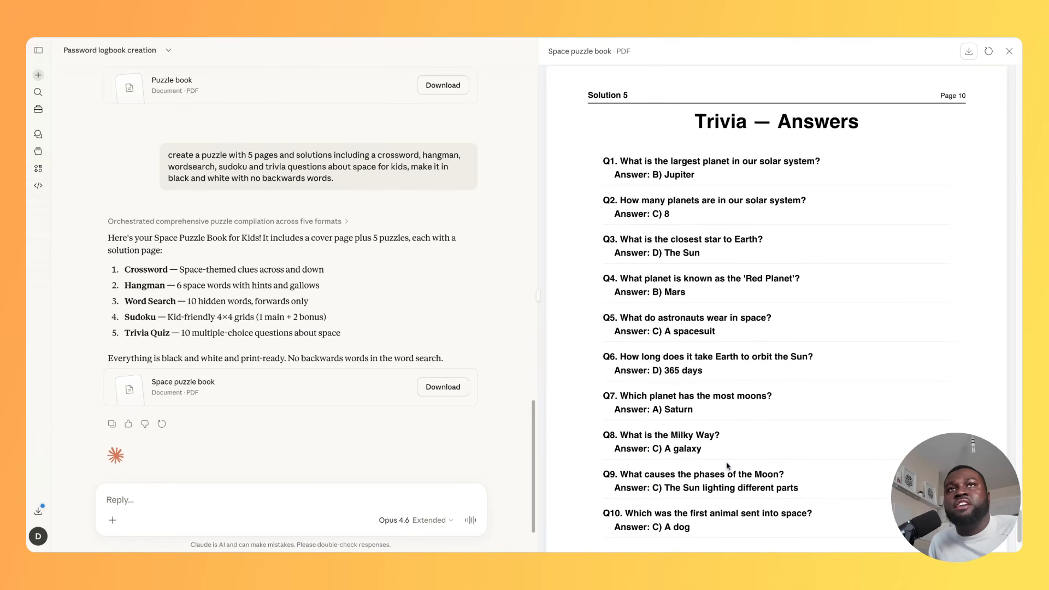
pyautogui.scroll(-1, 726, 453)
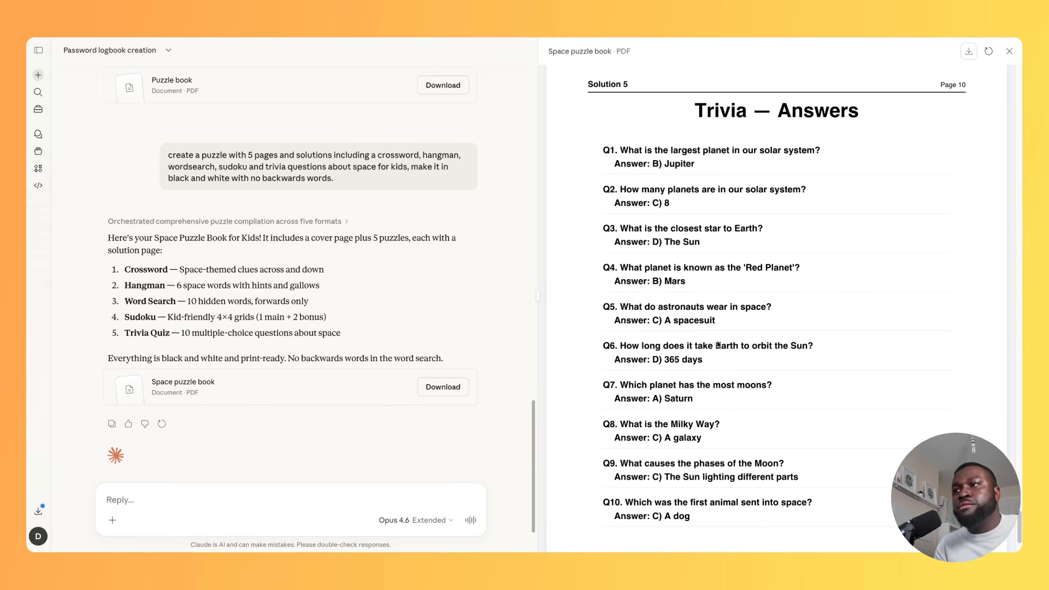
# Step: Send the chat prompt "fix the errors in the book"
pyautogui.click(107, 499)
pyautogui.write('fix the errors in the book')
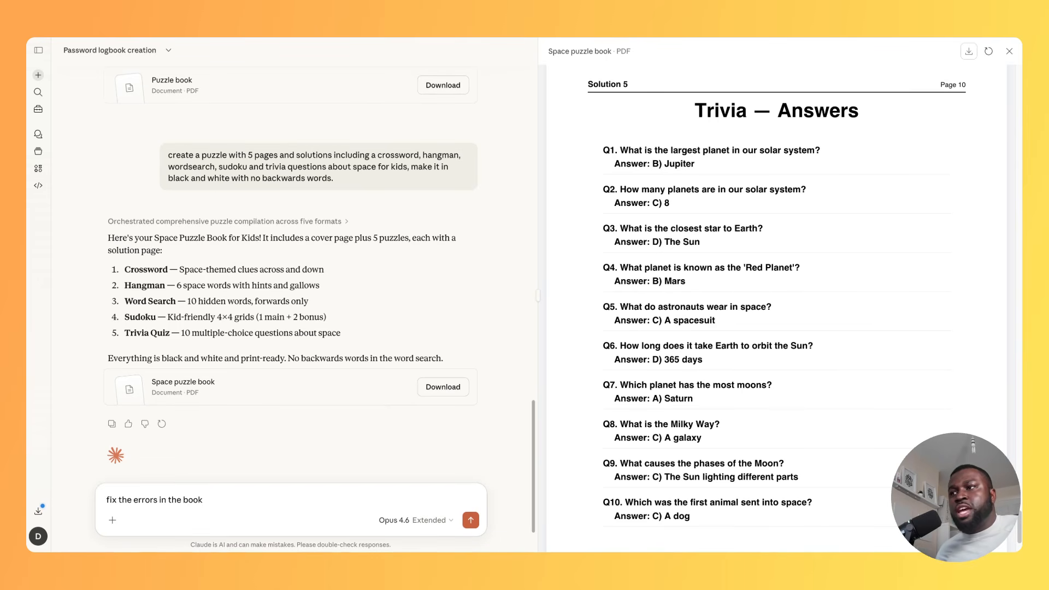
pyautogui.press('Return')
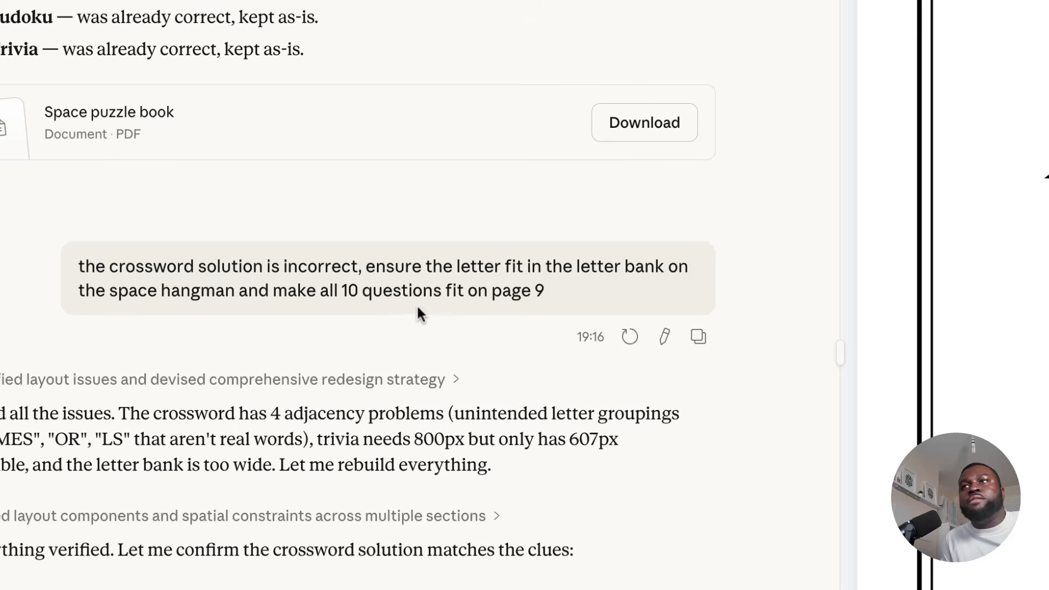
# Step: Read the follow-up correction prompt and the reply on the crossword, hangman letter bank and trivia fixes
pyautogui.scroll(-2, 413, 313)
pyautogui.scroll(-2, 413, 313)
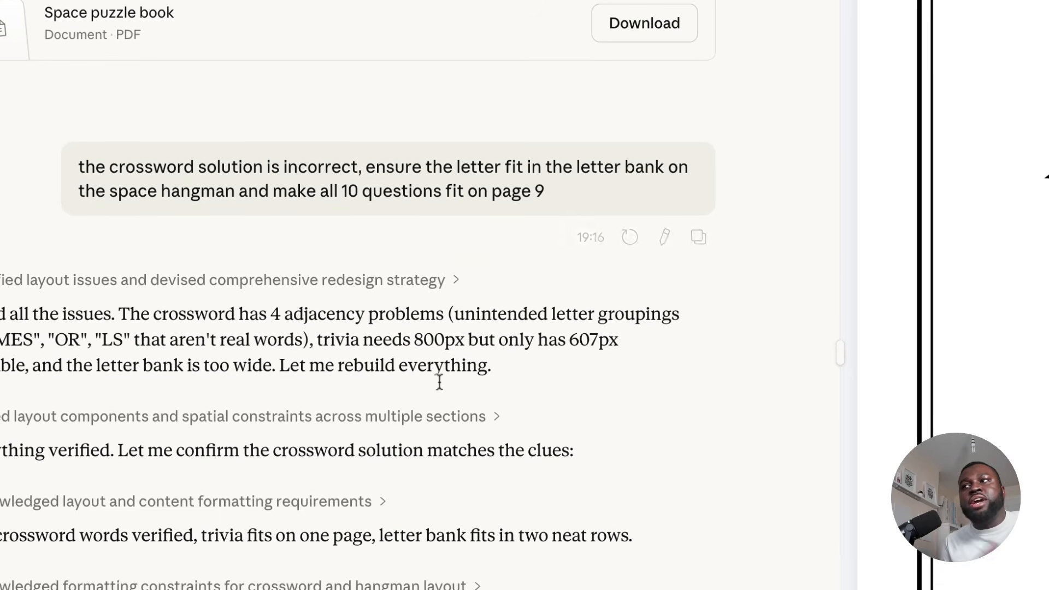
pyautogui.scroll(-3, 320, 412)
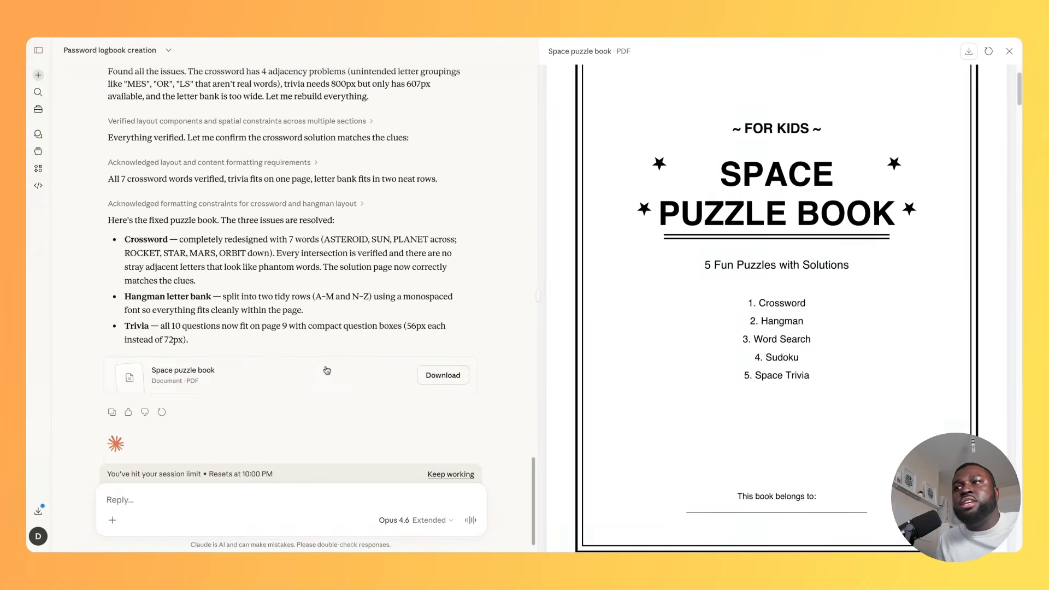
# Step: Check the redesigned Space Crossword and its solution page in the revised Space puzzle book
pyautogui.scroll(-5, 607, 305)
pyautogui.scroll(-20, 606, 306)
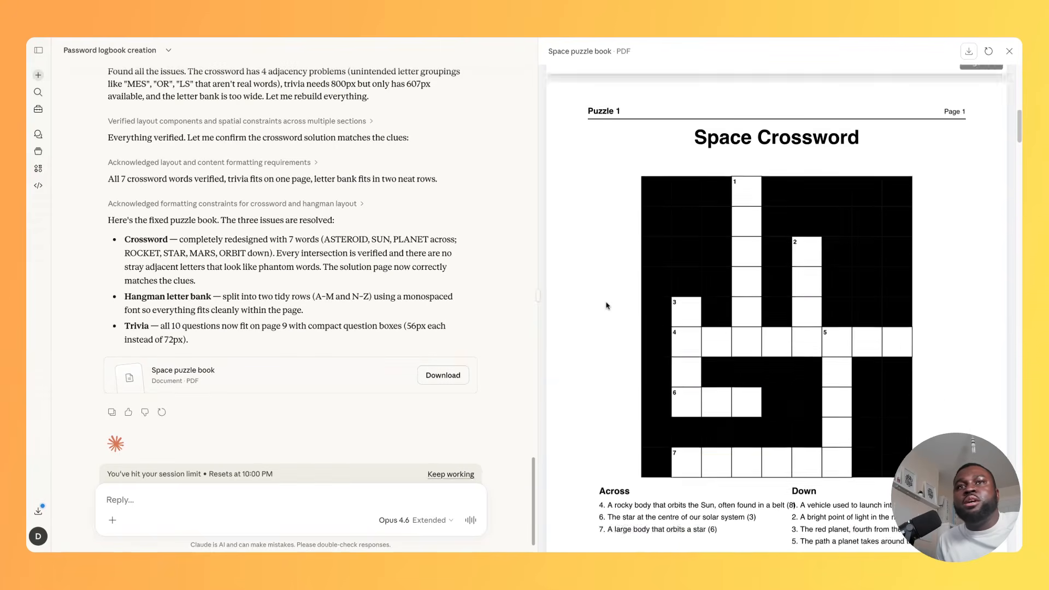
pyautogui.scroll(-2, 621, 313)
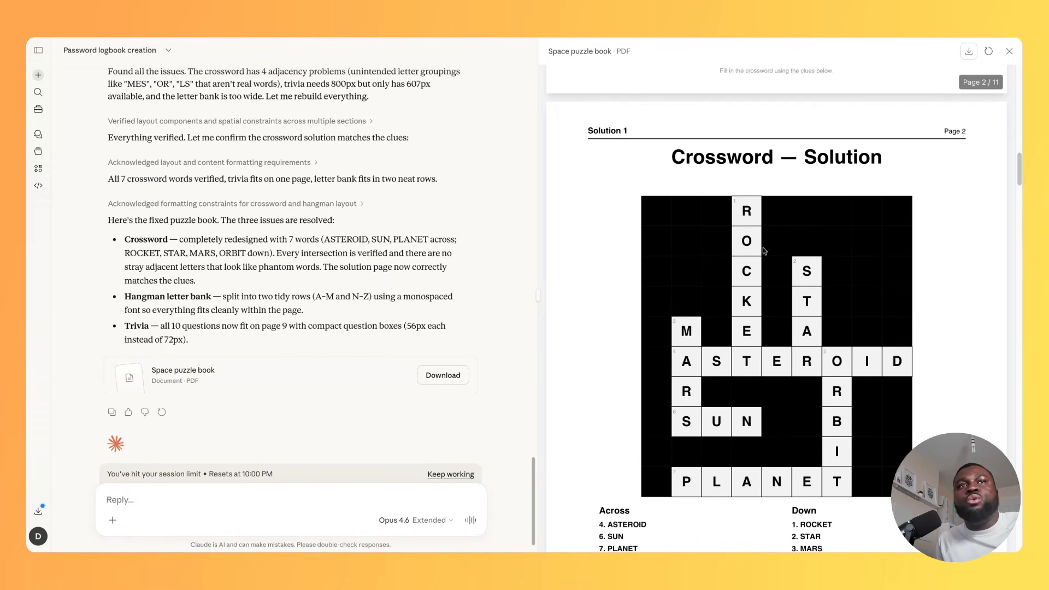
pyautogui.scroll(-2, 725, 348)
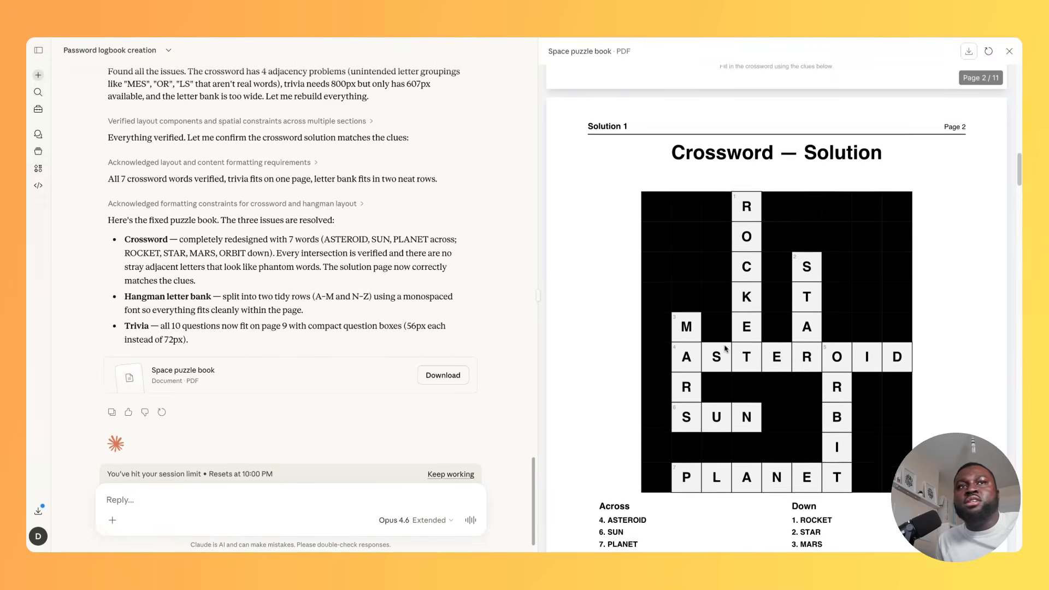
# Step: Check the revised Space Hangman letter bank and look over the Word Search puzzle and solution pages
pyautogui.scroll(-12, 725, 348)
pyautogui.scroll(-10, 776, 309)
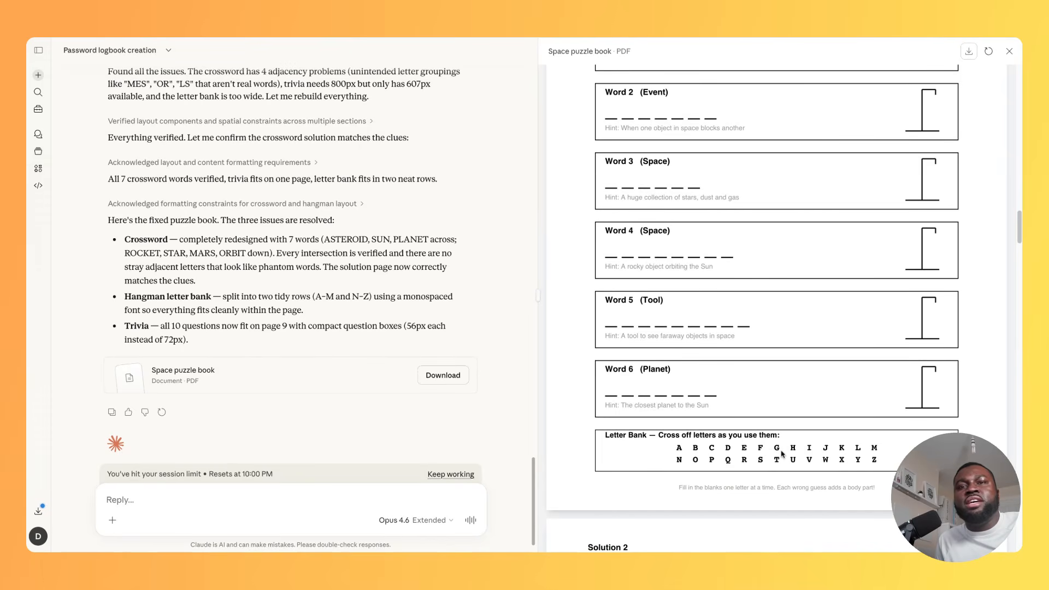
pyautogui.scroll(-15, 781, 453)
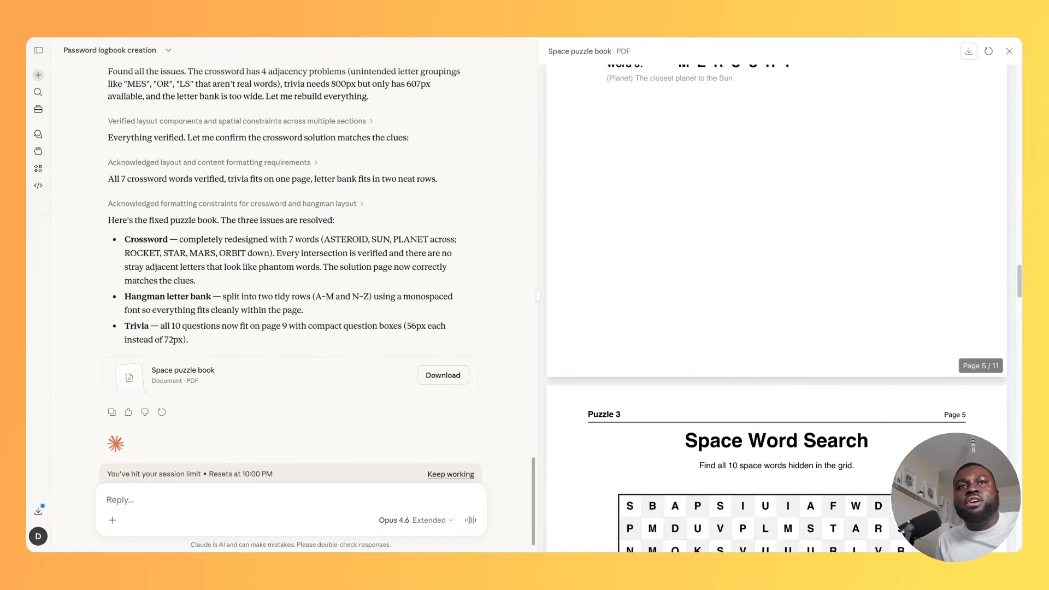
pyautogui.scroll(-15, 776, 309)
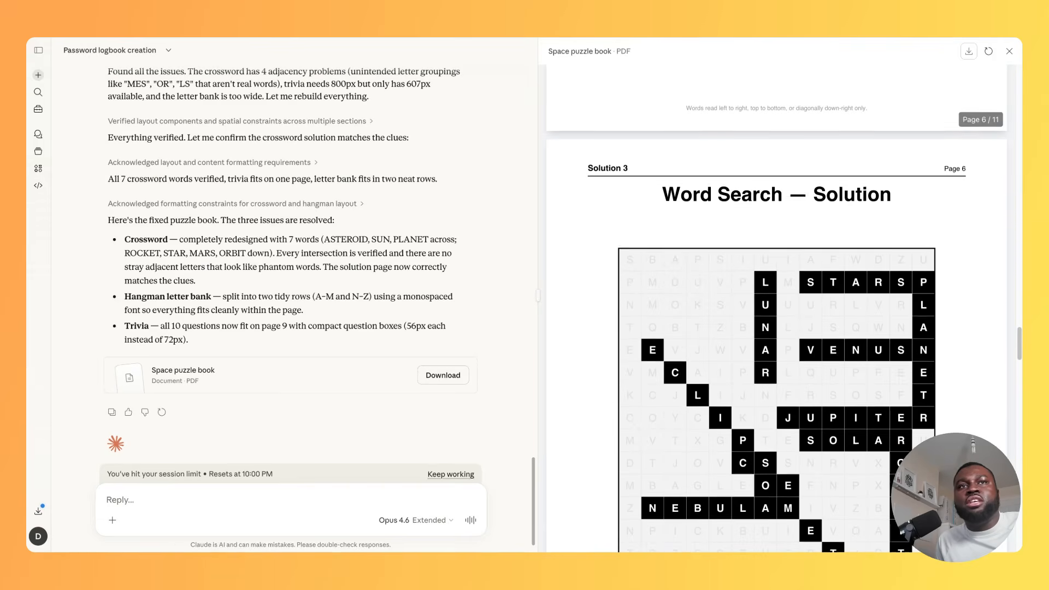
# Step: Look over the Sudoku pages and check that all 10 trivia questions fit on page 9 of the revised book
pyautogui.scroll(-15, 776, 308)
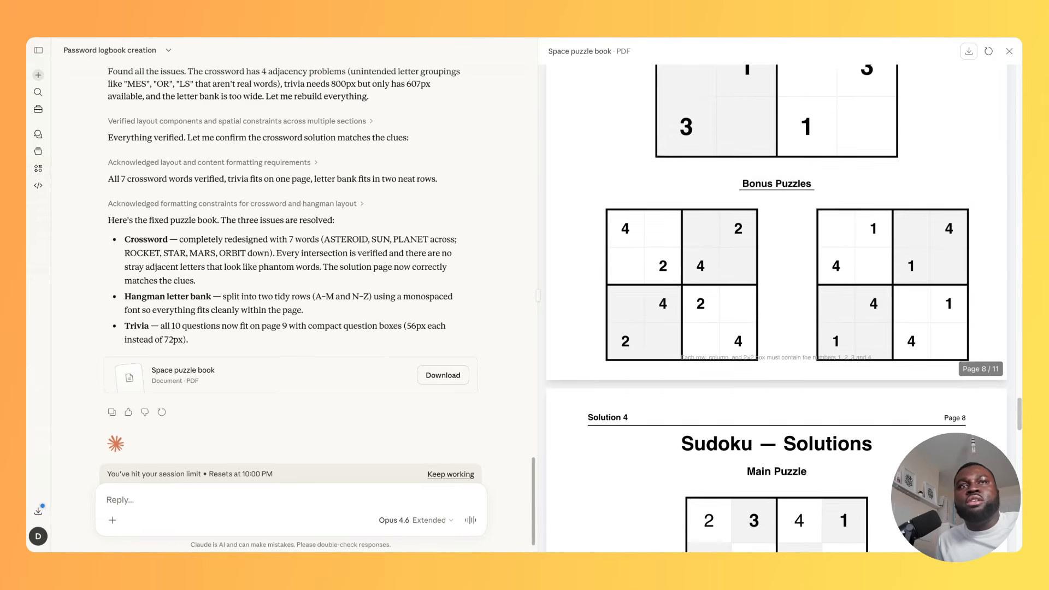
pyautogui.scroll(-15, 776, 308)
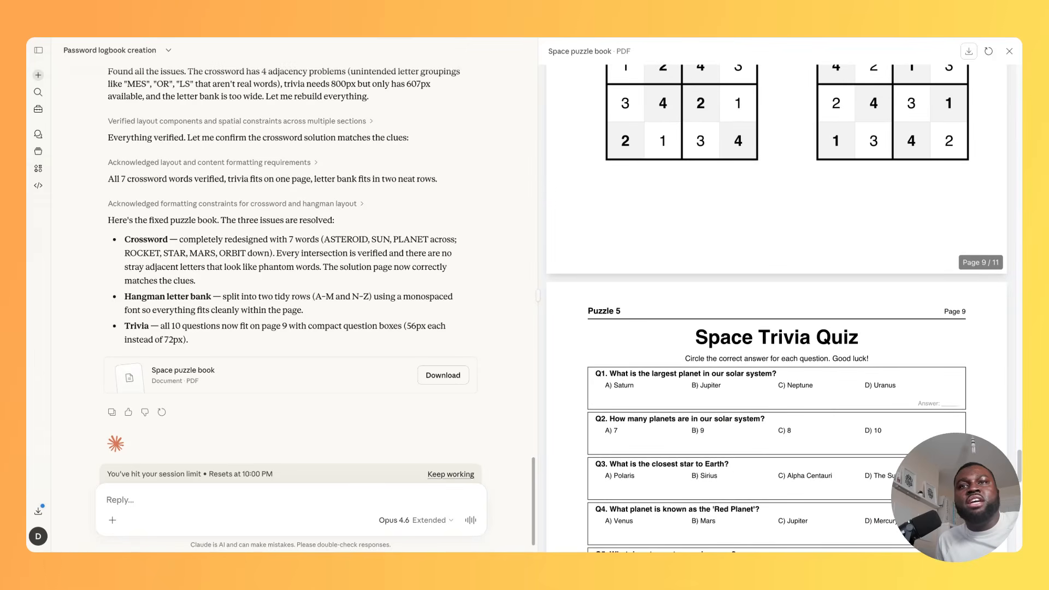
pyautogui.scroll(-10, 776, 309)
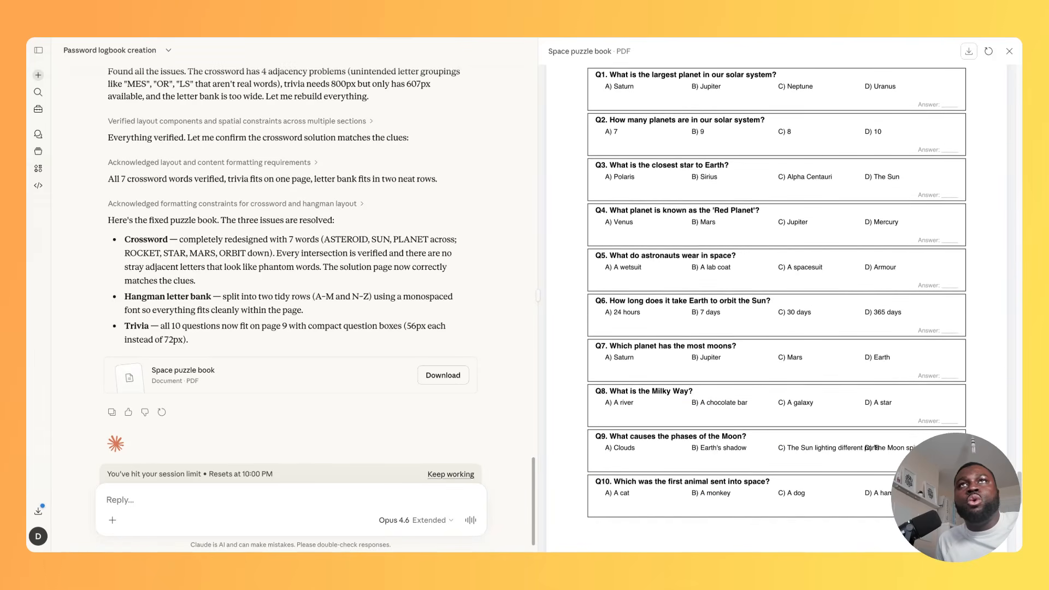
# Step: Check the Trivia answers page of the revised Space puzzle book and look back through the earlier chat prompts
pyautogui.scroll(1, 776, 309)
pyautogui.scroll(4, 480, 269)
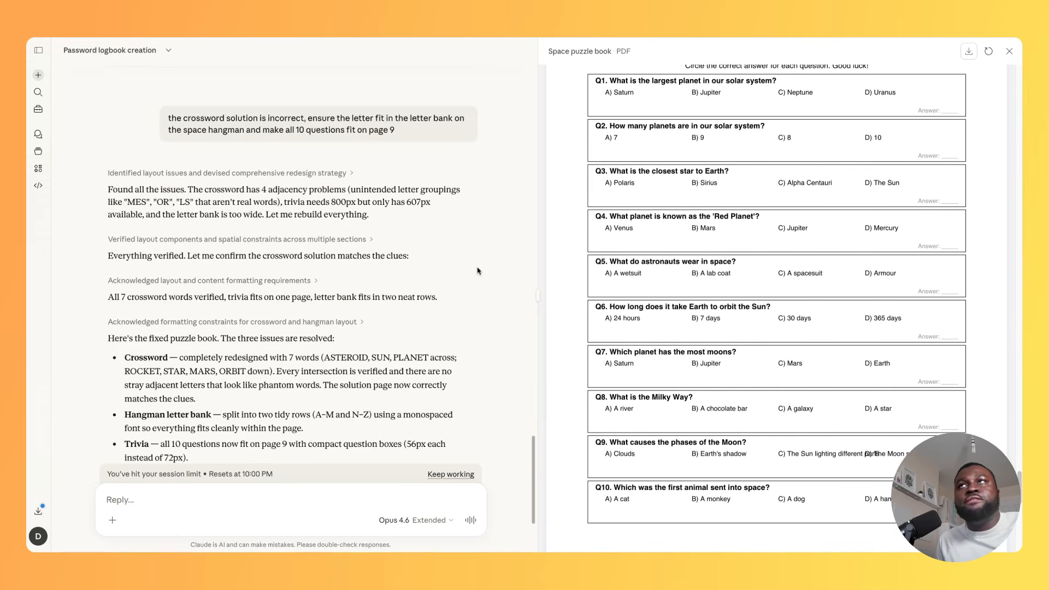
pyautogui.scroll(-2, 819, 370)
pyautogui.scroll(-15, 819, 371)
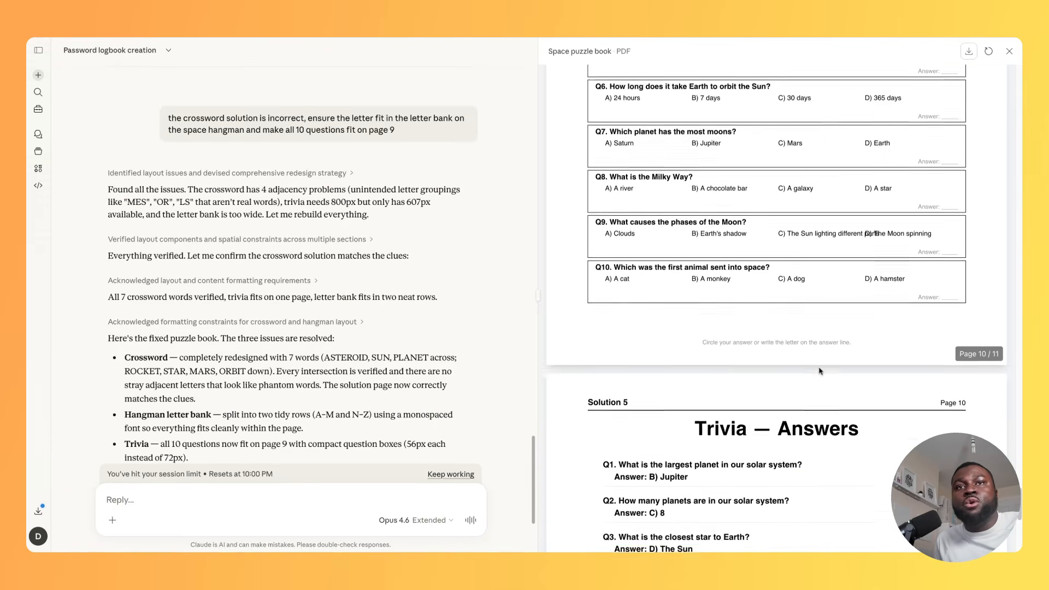
pyautogui.scroll(-1, 776, 309)
pyautogui.scroll(10, 292, 262)
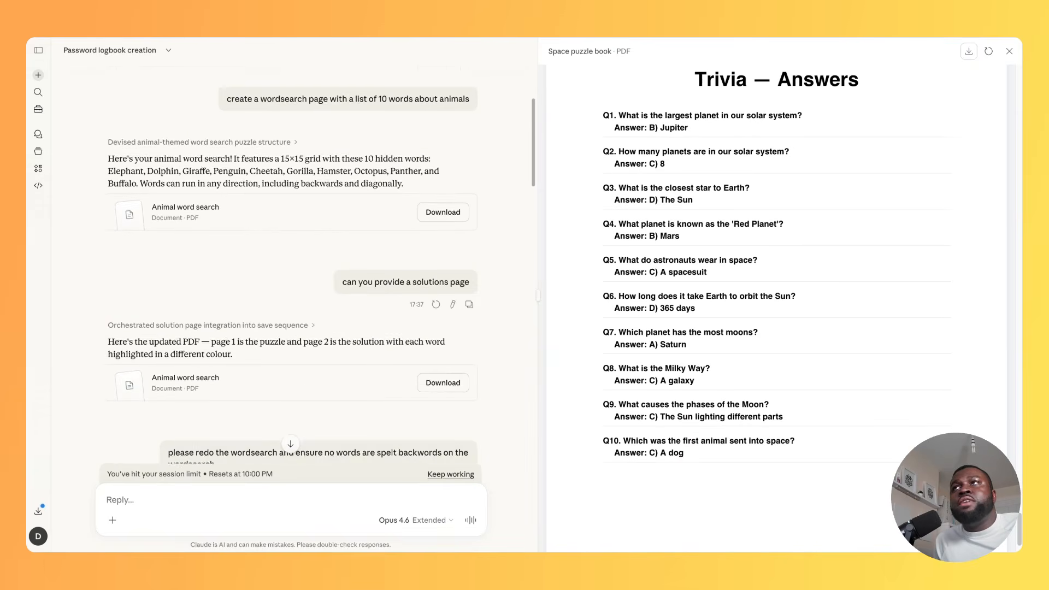
pyautogui.scroll(5, 292, 273)
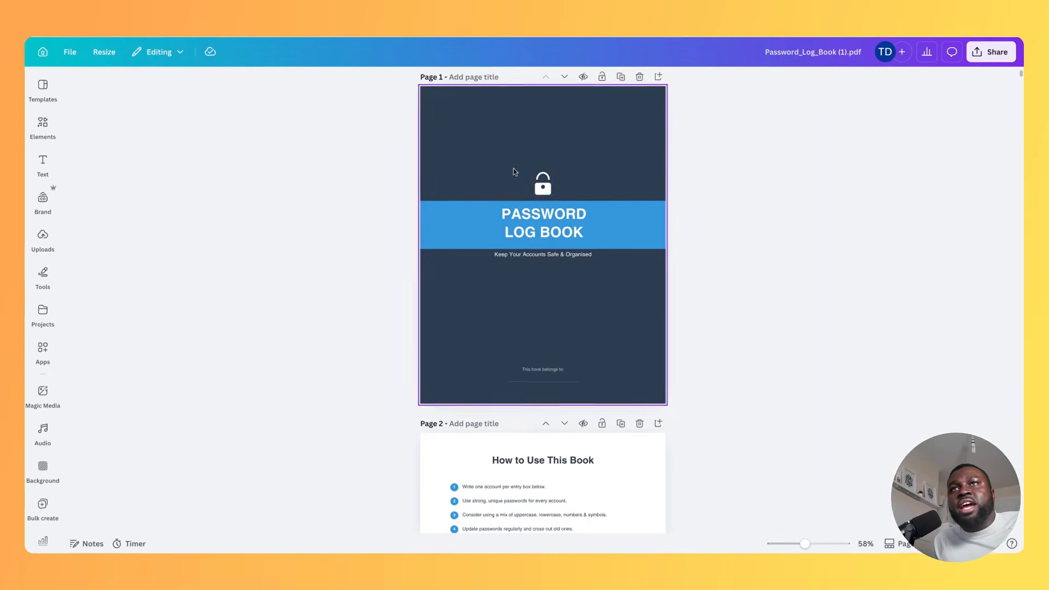
# Step: In the Password Log Book design in Canva, move the cover subtitle slightly down and select the "This book belongs to" text
pyautogui.click(542, 218)
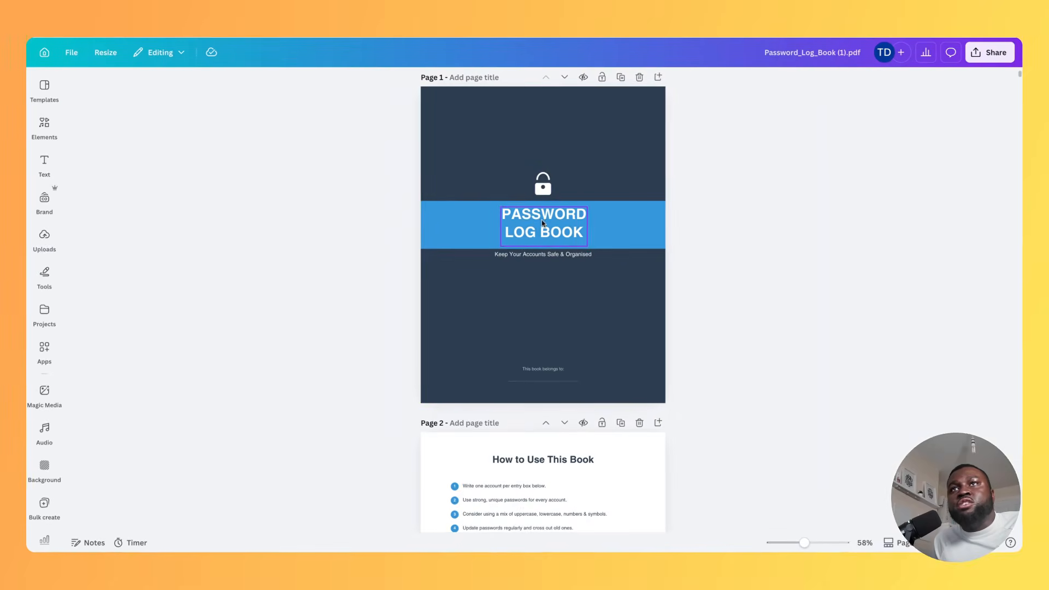
pyautogui.moveTo(544, 251); pyautogui.dragTo(545, 256)
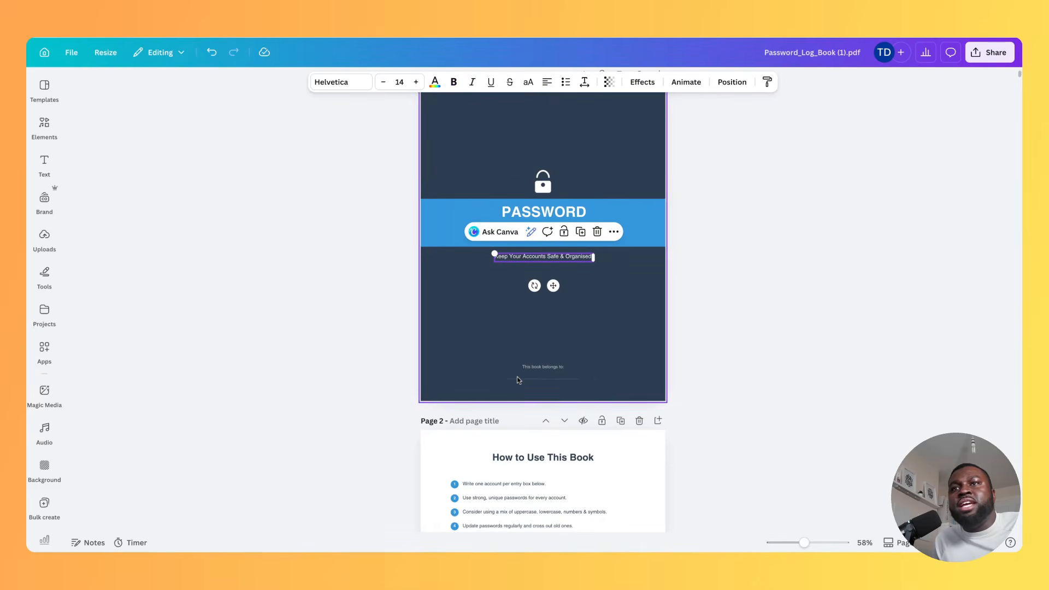
pyautogui.click(529, 368)
pyautogui.scroll(-5, 534, 377)
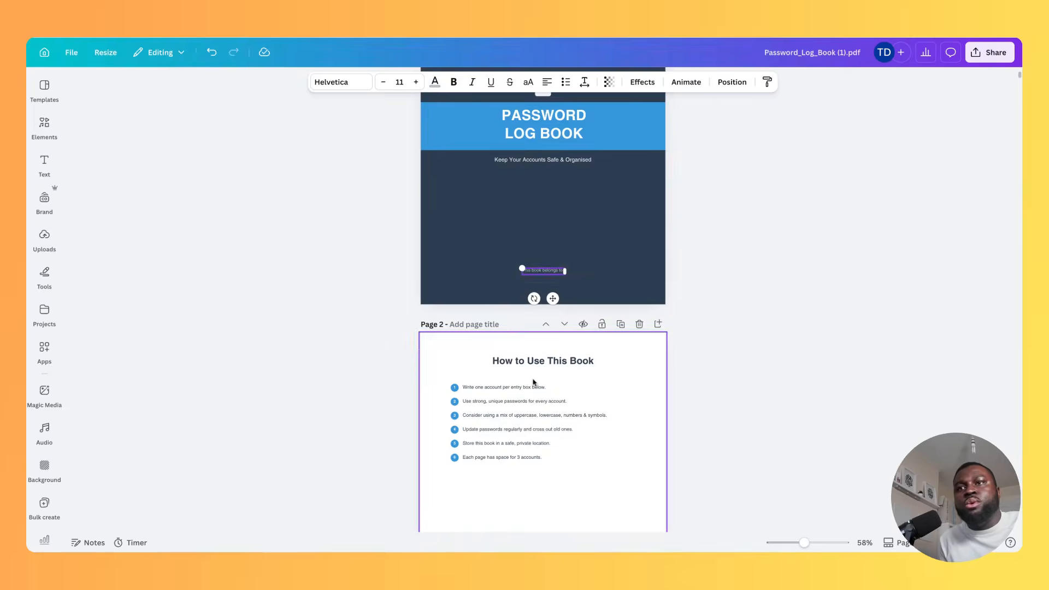
# Step: Look over the How to Use This Book page and the account entry boxes on page 3
pyautogui.click(533, 379)
pyautogui.scroll(-5, 542, 301)
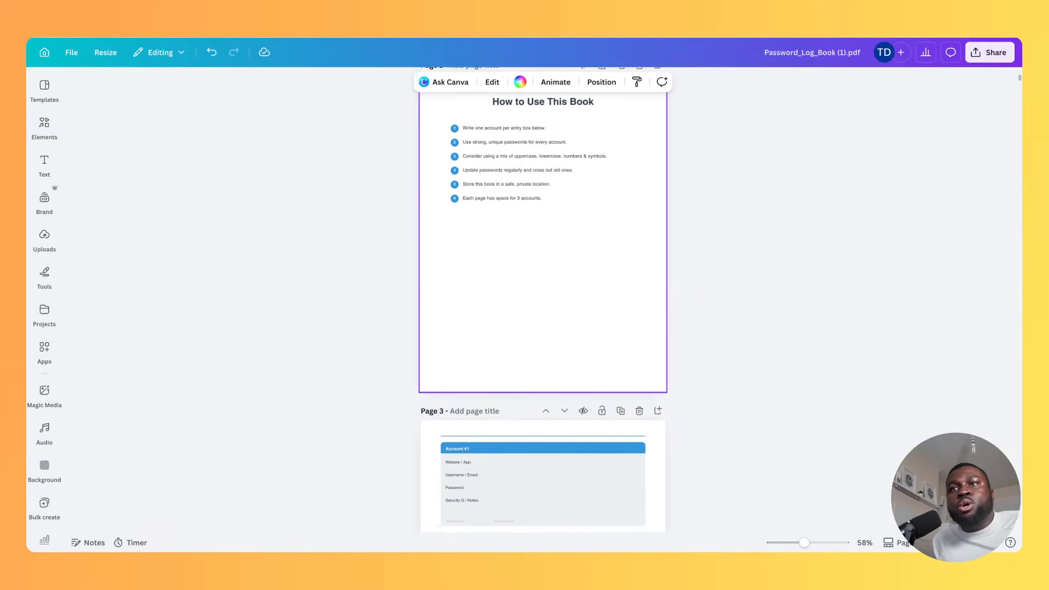
pyautogui.scroll(-5, 543, 355)
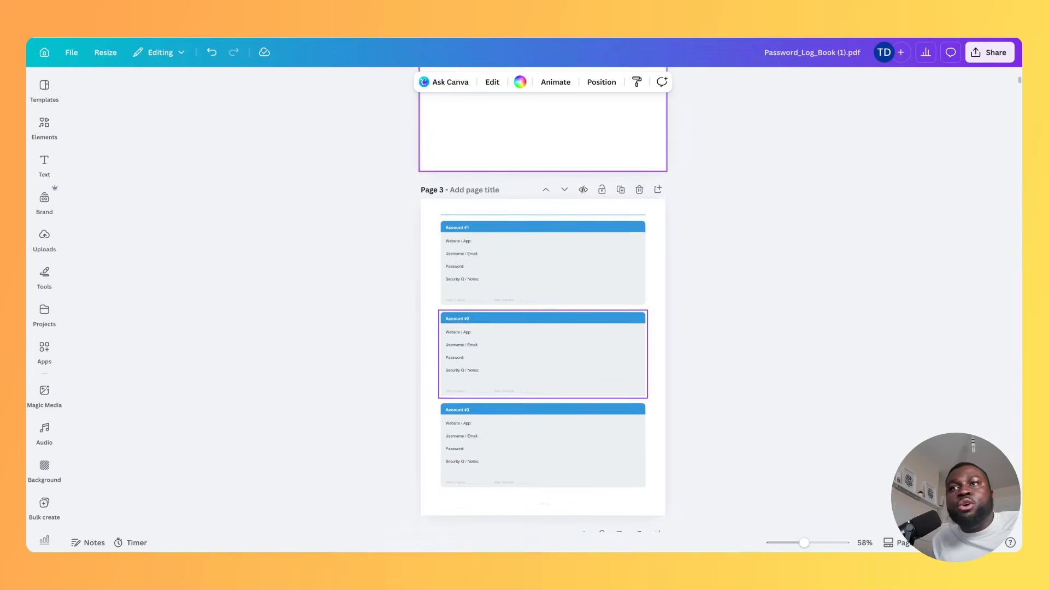